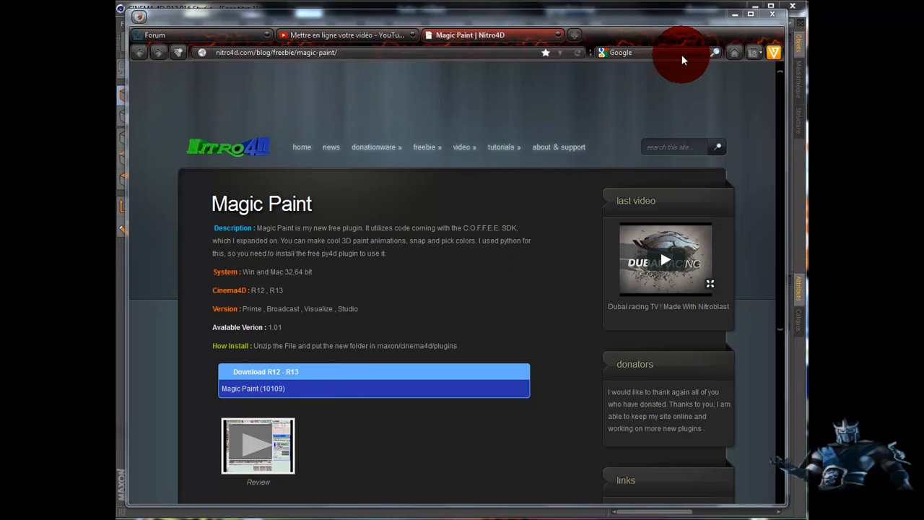
# Switch to Cinema 4D and open the Magic Paint plugin, placing its window clear of the perspective view
pyautogui.click(735, 14)
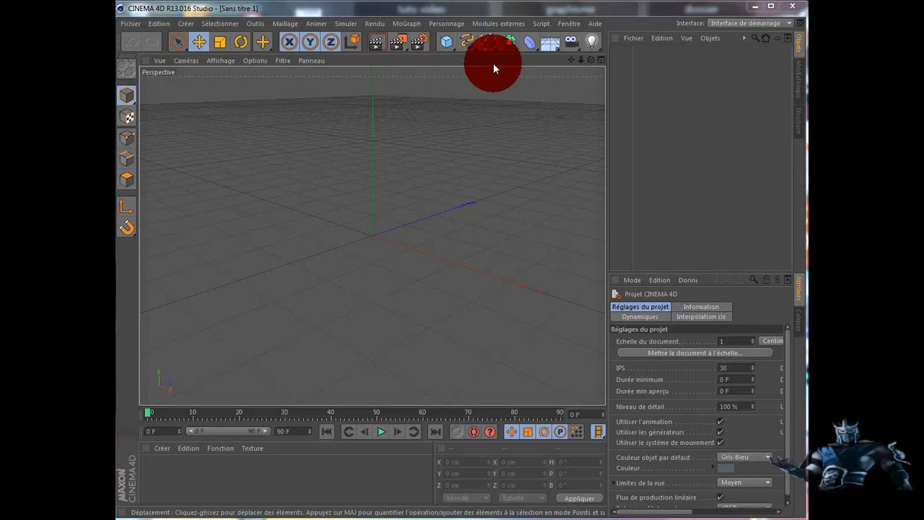
pyautogui.click(504, 23)
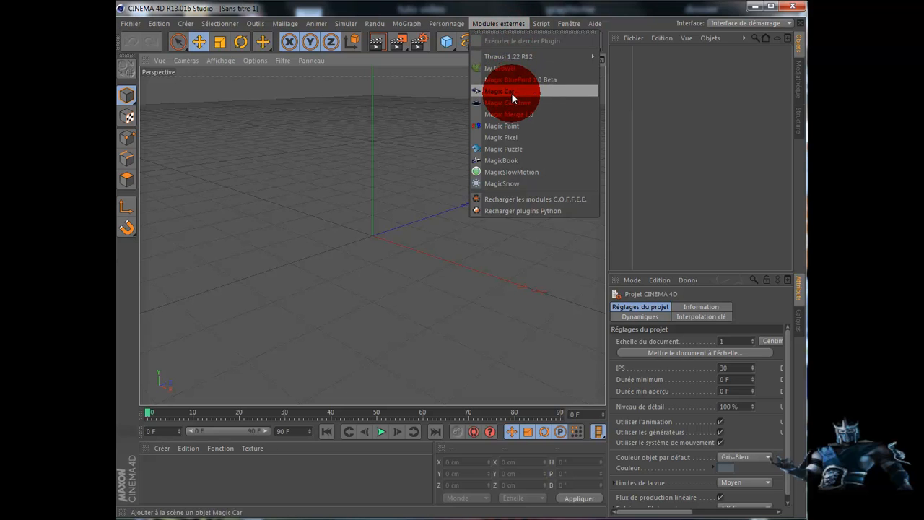
pyautogui.click(504, 124)
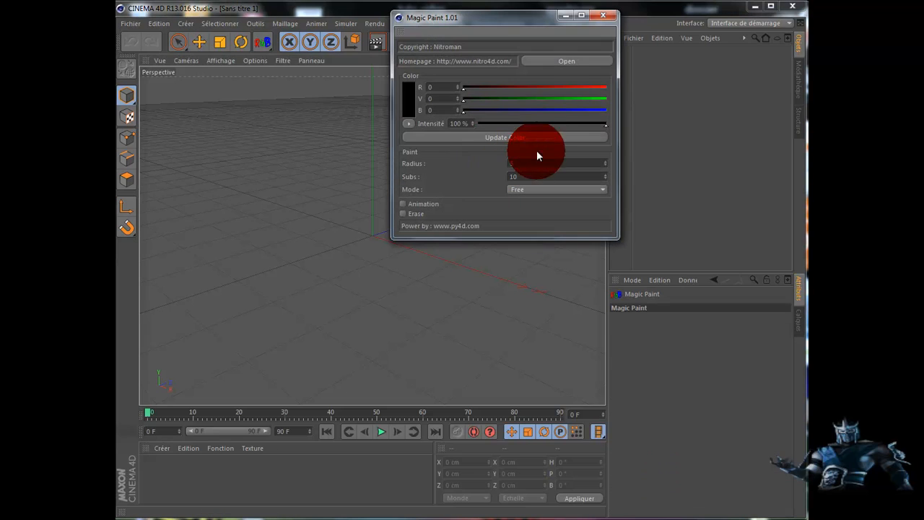
pyautogui.moveTo(501, 26)
pyautogui.mouseDown()
pyautogui.moveTo(568, 104)
pyautogui.moveTo(615, 134)
pyautogui.moveTo(675, 145)
pyautogui.mouseUp()
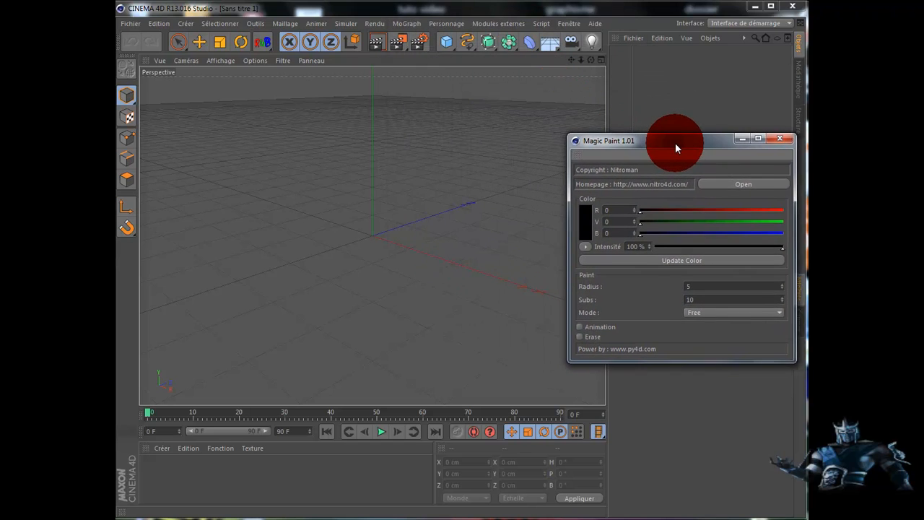
# Set the Magic Paint colour to red (231, 17, 17) and the paint mode to Snap ZY
pyautogui.click(671, 259)
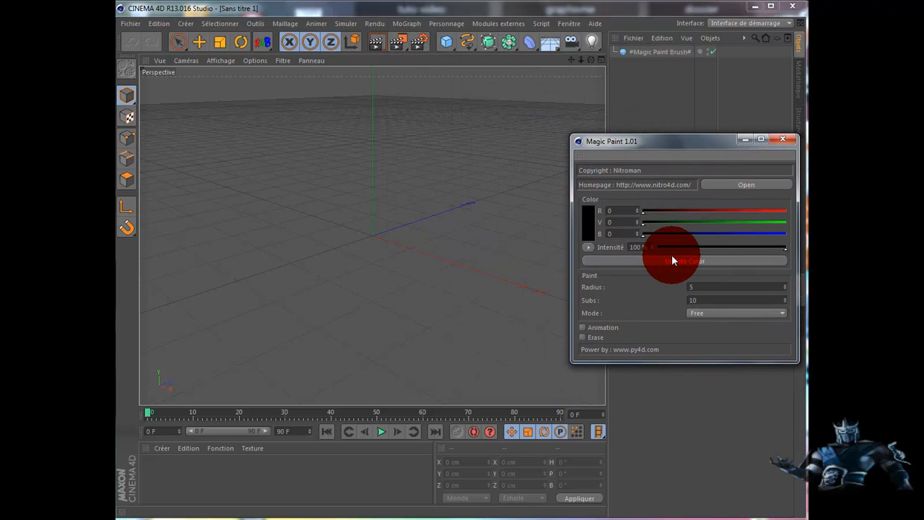
pyautogui.click(589, 223)
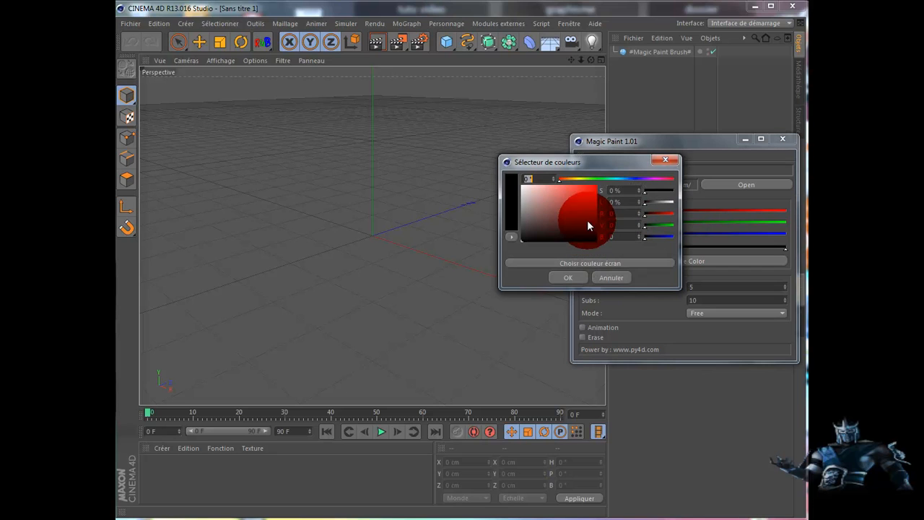
pyautogui.click(590, 191)
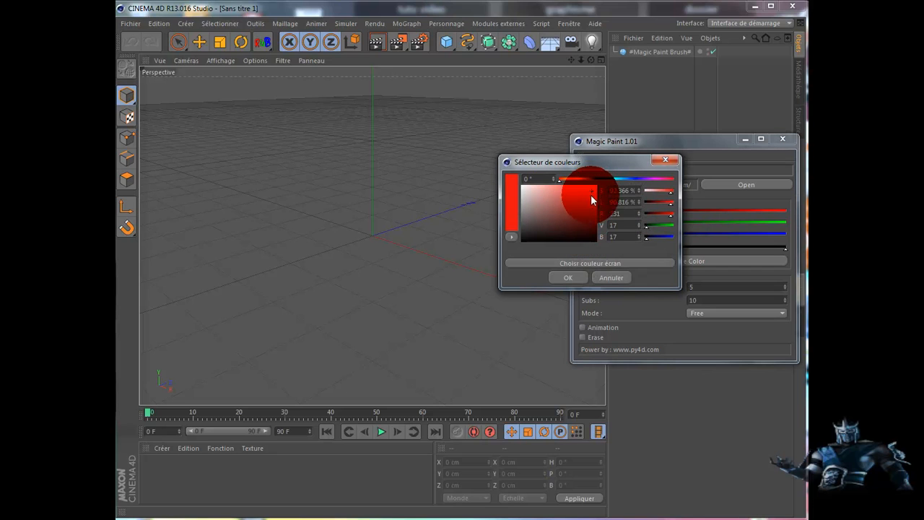
pyautogui.click(572, 276)
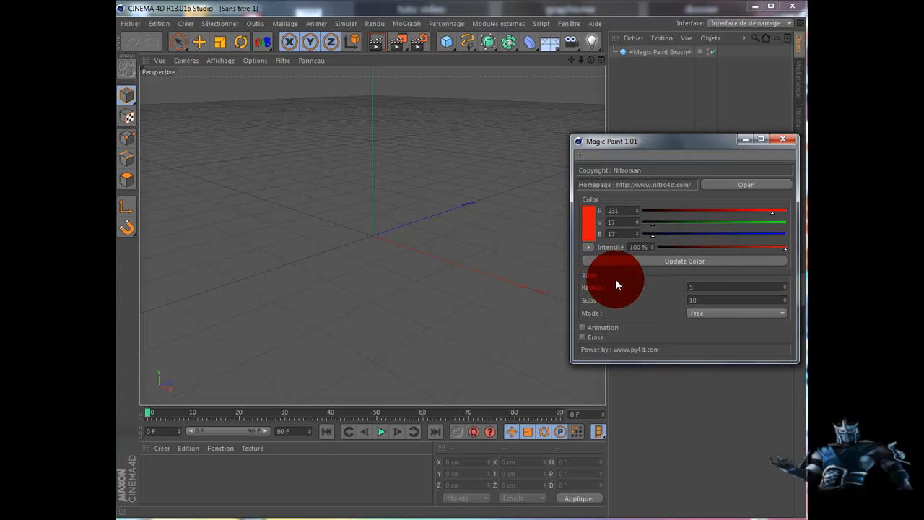
pyautogui.click(708, 316)
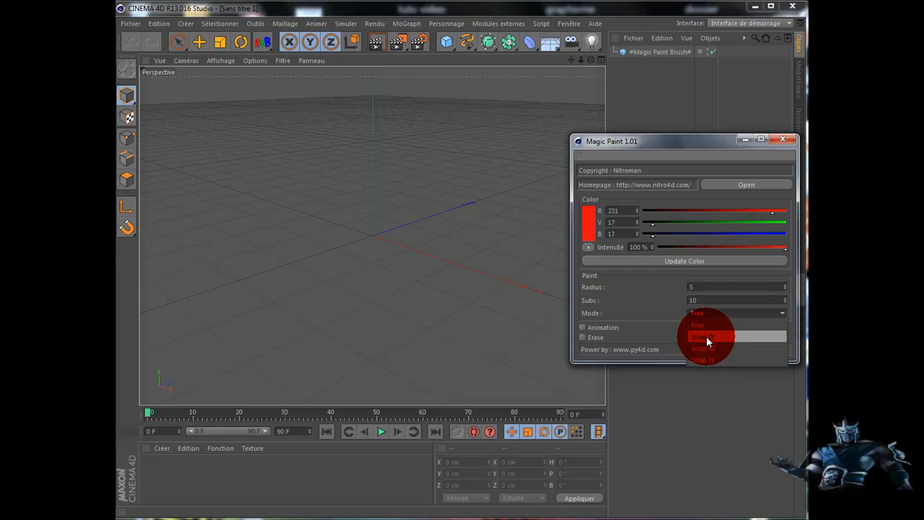
pyautogui.click(706, 334)
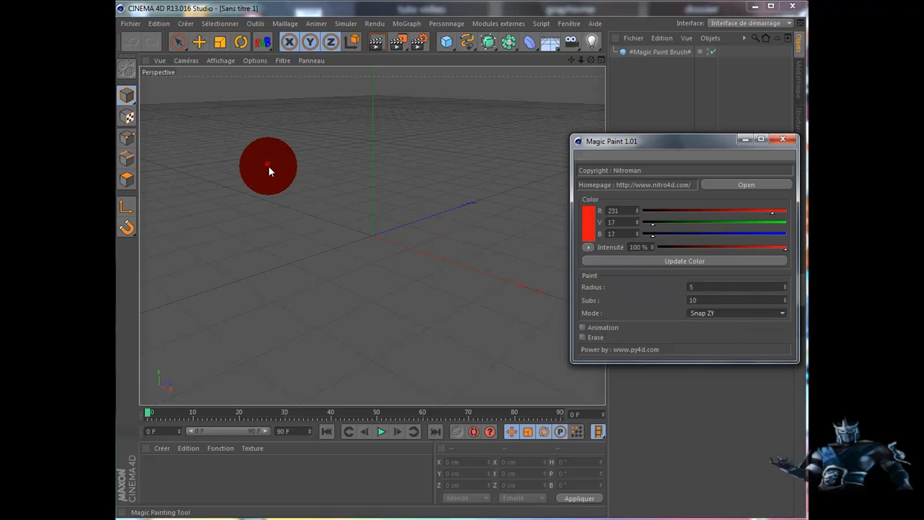
# Paint a thick red letter B about 224 cm tall in the perspective view
pyautogui.click(257, 162)
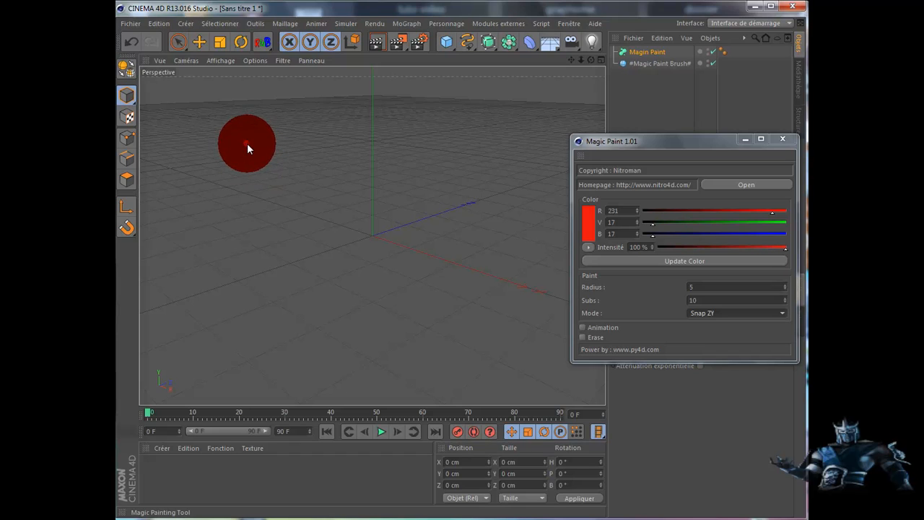
pyautogui.click(247, 146)
pyautogui.moveTo(246, 170); pyautogui.dragTo(234, 258)
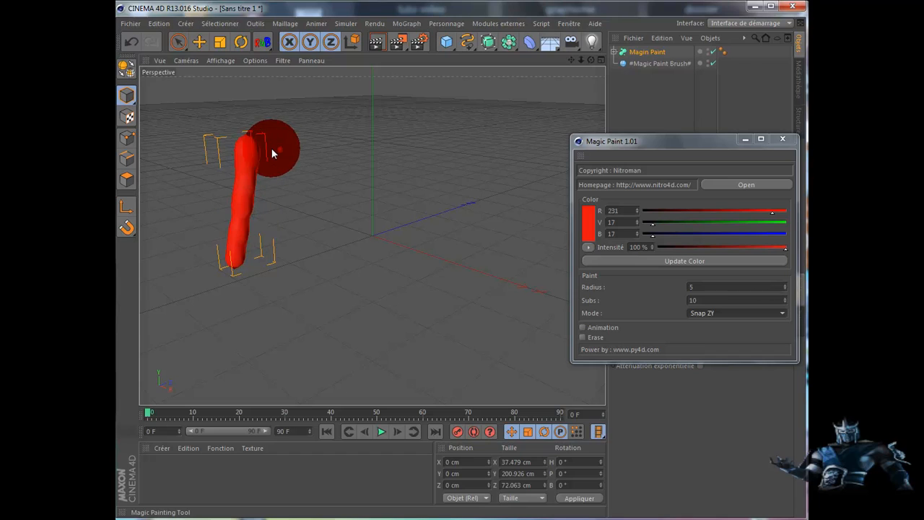
pyautogui.moveTo(260, 149)
pyautogui.mouseDown()
pyautogui.moveTo(292, 157)
pyautogui.moveTo(300, 190)
pyautogui.moveTo(289, 243)
pyautogui.moveTo(244, 269)
pyautogui.mouseUp()
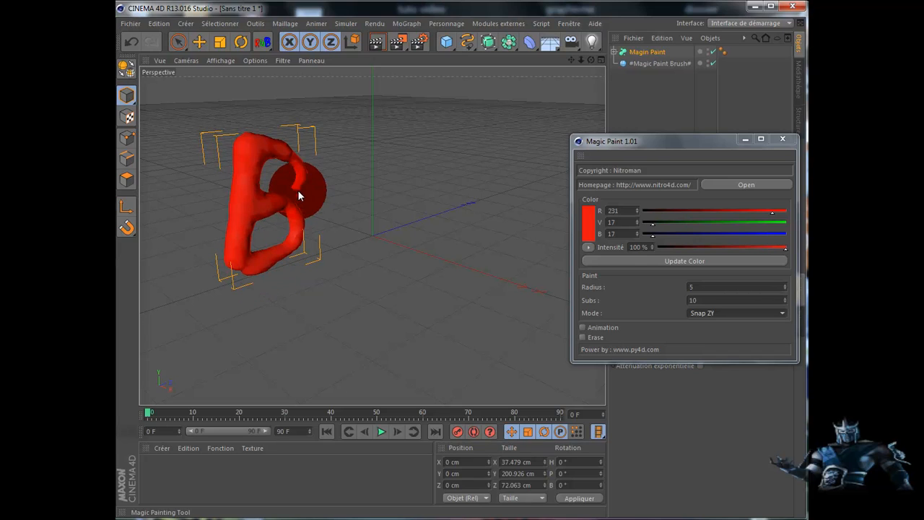
pyautogui.moveTo(293, 201); pyautogui.dragTo(301, 184)
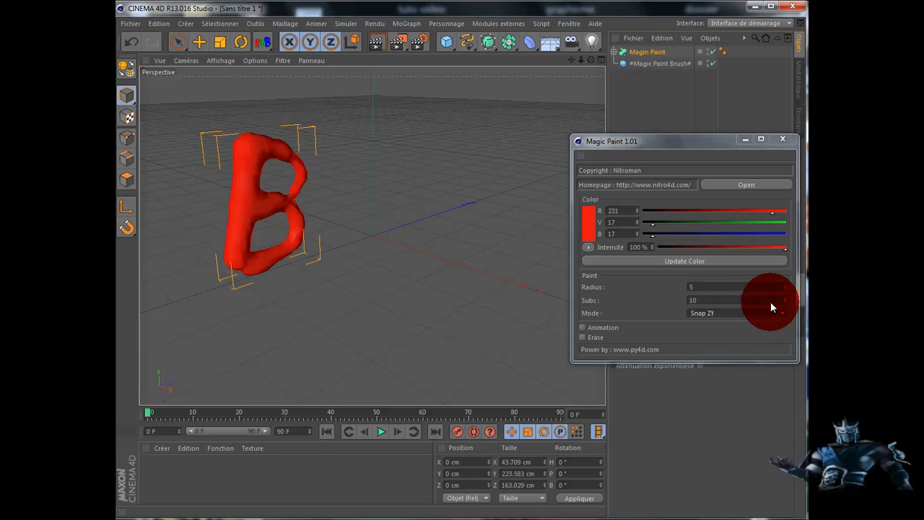
# Set the paint radius to 2 and paint a thin letter P about 206 cm tall beside the large B
pyautogui.click(785, 289)
pyautogui.click(785, 289)
pyautogui.click(785, 289)
pyautogui.click(785, 289)
pyautogui.click(784, 289)
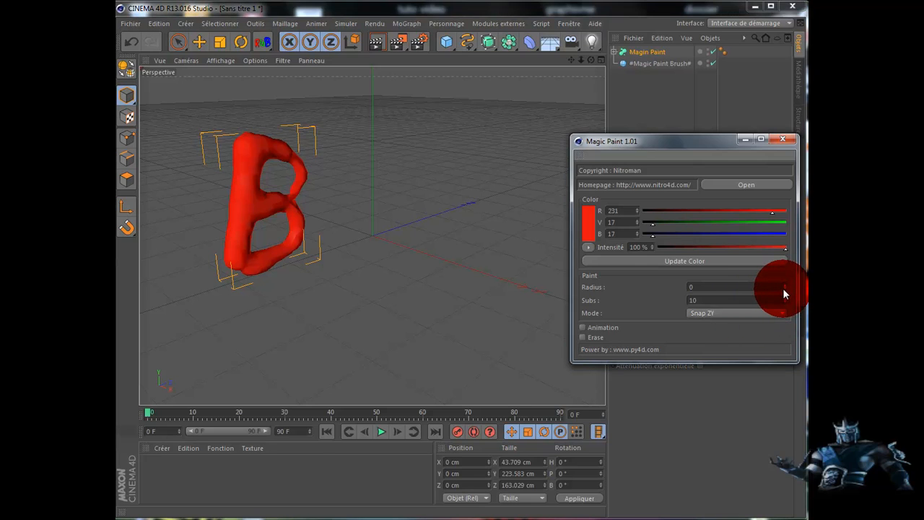
pyautogui.click(785, 286)
pyautogui.click(784, 284)
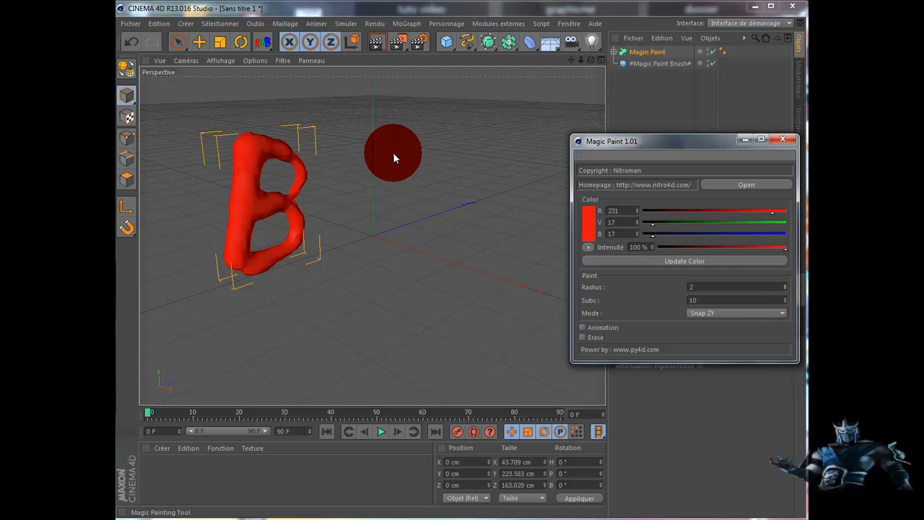
pyautogui.click(391, 149)
pyautogui.moveTo(386, 172)
pyautogui.mouseDown()
pyautogui.moveTo(371, 217)
pyautogui.moveTo(388, 157)
pyautogui.moveTo(365, 248)
pyautogui.mouseUp()
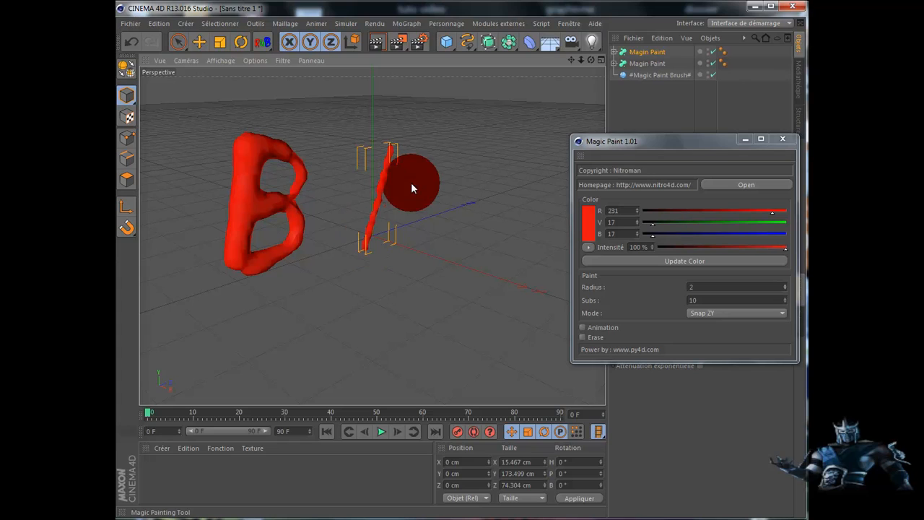
pyautogui.moveTo(393, 151)
pyautogui.mouseDown()
pyautogui.moveTo(413, 181)
pyautogui.moveTo(390, 196)
pyautogui.mouseUp()
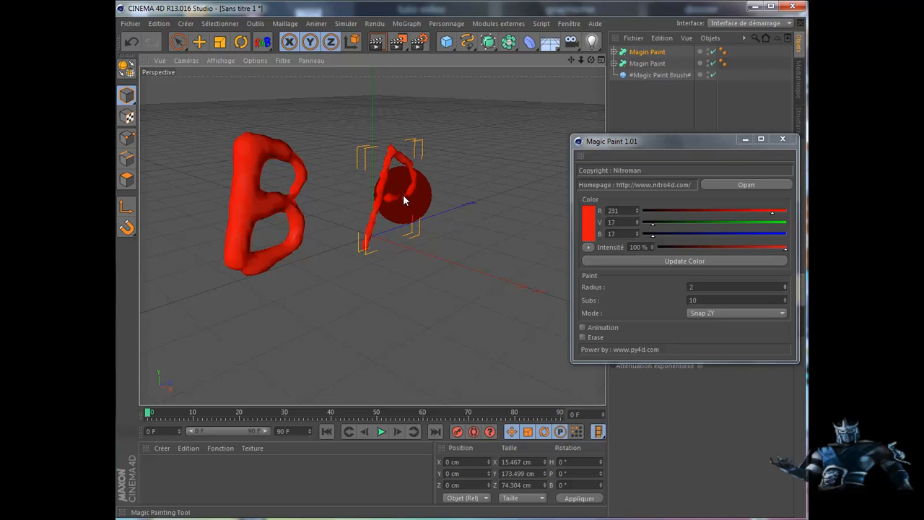
# Set the paint radius to 3 and paint a second letter B about 212 cm tall beside the thin P
pyautogui.click(785, 284)
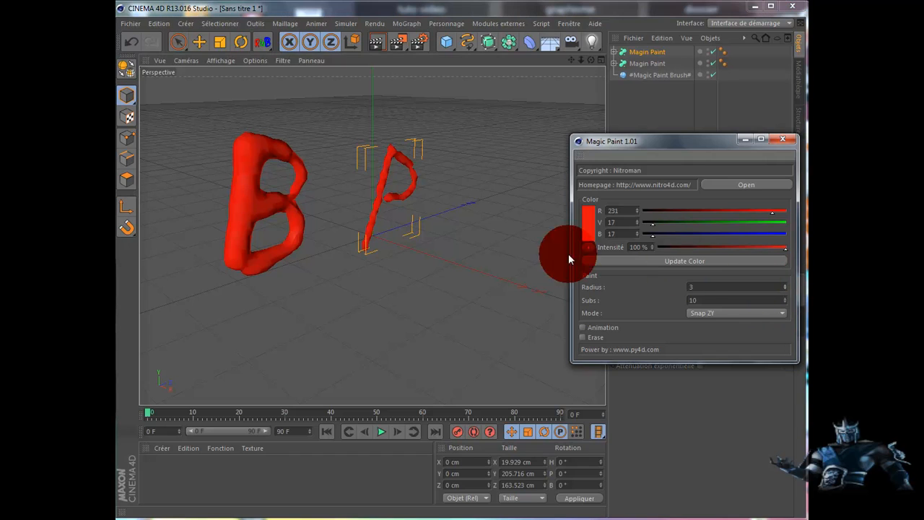
pyautogui.moveTo(443, 166); pyautogui.dragTo(427, 231)
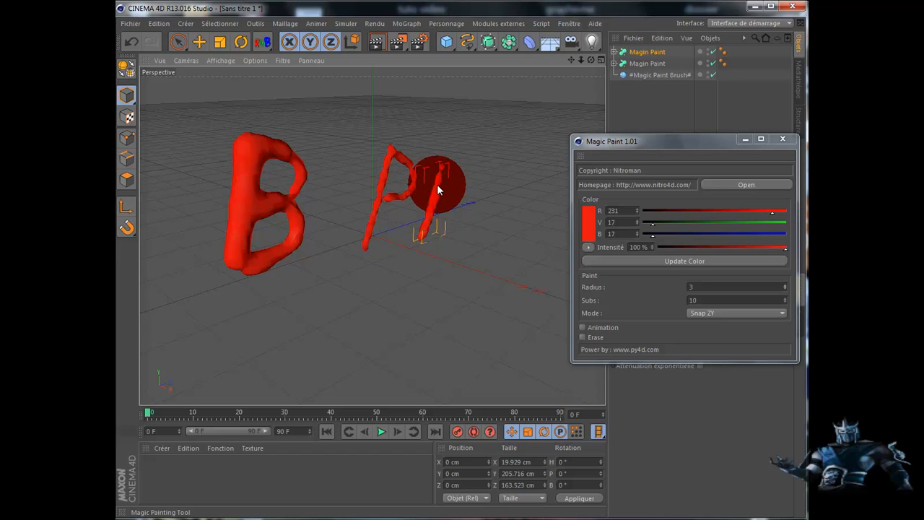
pyautogui.moveTo(454, 163)
pyautogui.mouseDown()
pyautogui.moveTo(464, 161)
pyautogui.moveTo(470, 192)
pyautogui.moveTo(439, 205)
pyautogui.moveTo(460, 222)
pyautogui.moveTo(446, 239)
pyautogui.moveTo(457, 230)
pyautogui.mouseUp()
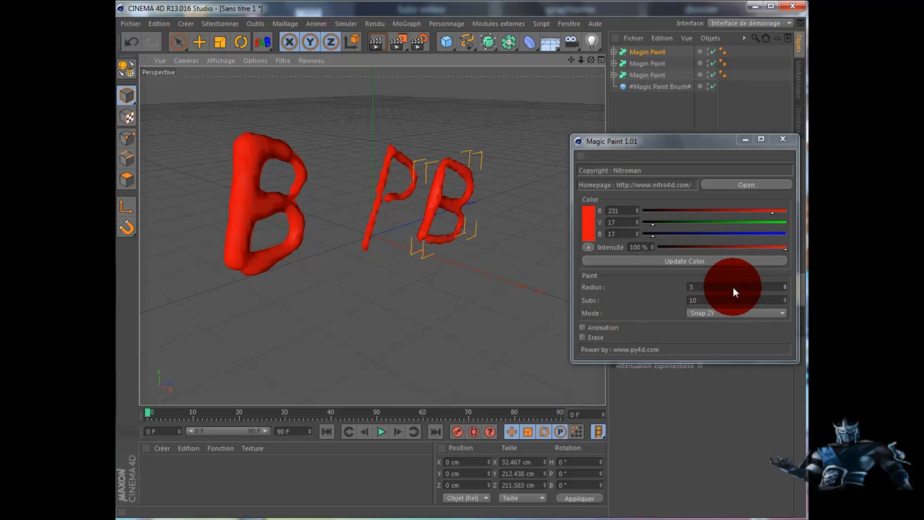
# Set the paint subdivisions (Subs) to 1 and paint the letters P and F below the existing letters
pyautogui.click(785, 301)
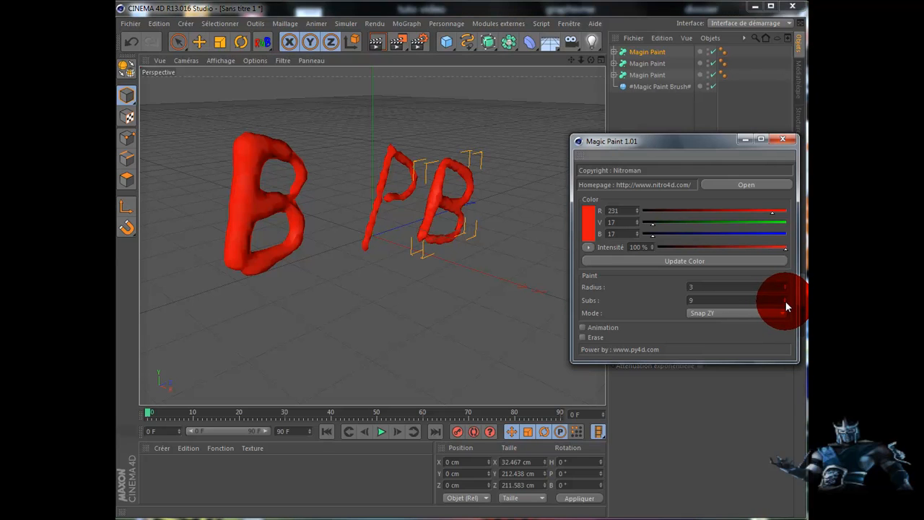
pyautogui.click(785, 301)
pyautogui.click(785, 302)
pyautogui.click(785, 302)
pyautogui.click(785, 302)
pyautogui.click(785, 302)
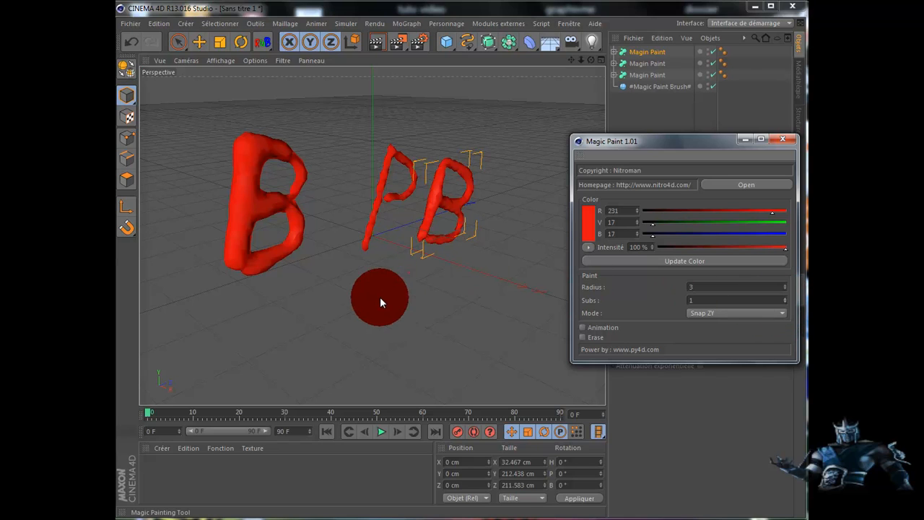
pyautogui.moveTo(328, 248); pyautogui.dragTo(298, 324)
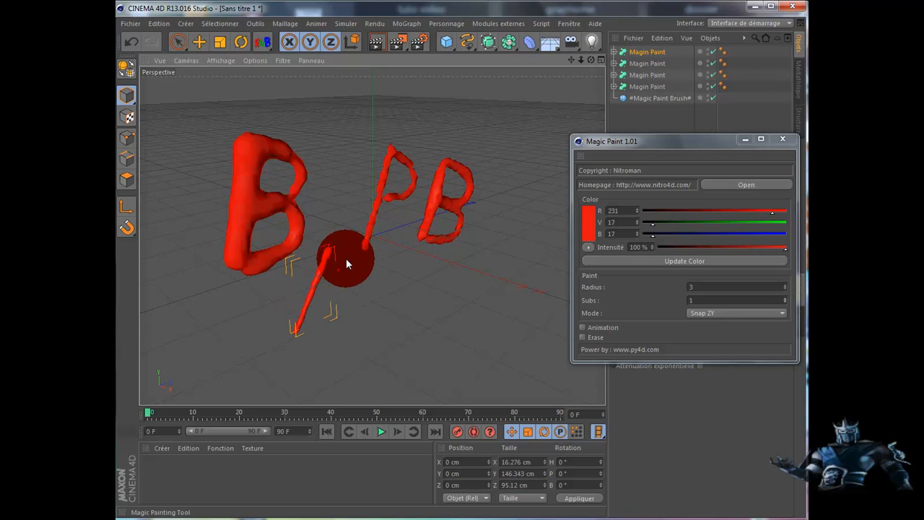
pyautogui.moveTo(334, 255)
pyautogui.mouseDown()
pyautogui.moveTo(346, 282)
pyautogui.moveTo(320, 285)
pyautogui.moveTo(337, 282)
pyautogui.moveTo(329, 291)
pyautogui.mouseUp()
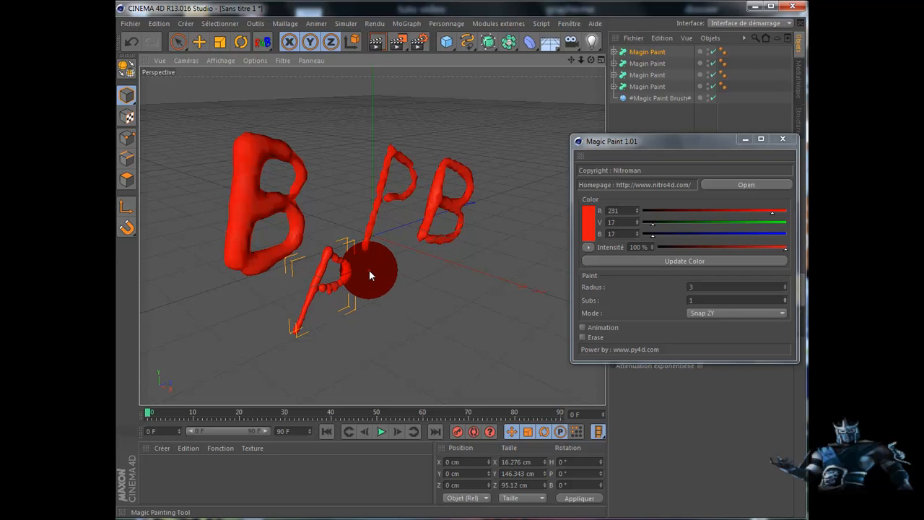
pyautogui.moveTo(369, 270)
pyautogui.mouseDown()
pyautogui.moveTo(352, 324)
pyautogui.moveTo(359, 306)
pyautogui.moveTo(353, 322)
pyautogui.moveTo(356, 310)
pyautogui.moveTo(365, 312)
pyautogui.moveTo(373, 271)
pyautogui.moveTo(394, 269)
pyautogui.moveTo(382, 271)
pyautogui.mouseUp()
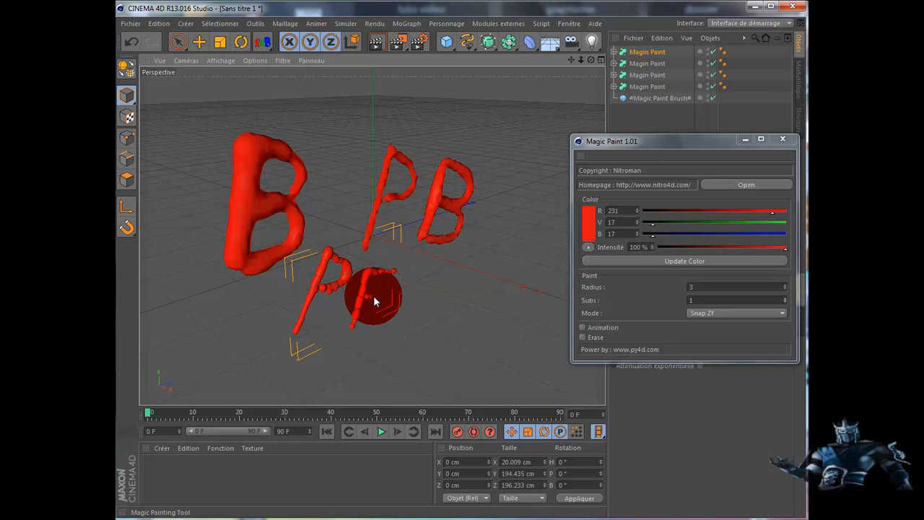
pyautogui.click(378, 297)
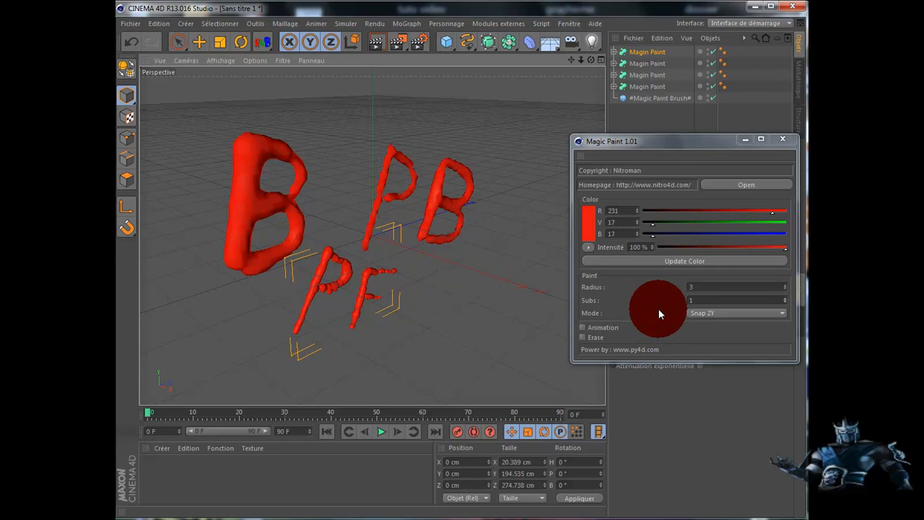
# Enable Erase and try to erase the upper arm of the F, raising the radius to 5
pyautogui.click(582, 337)
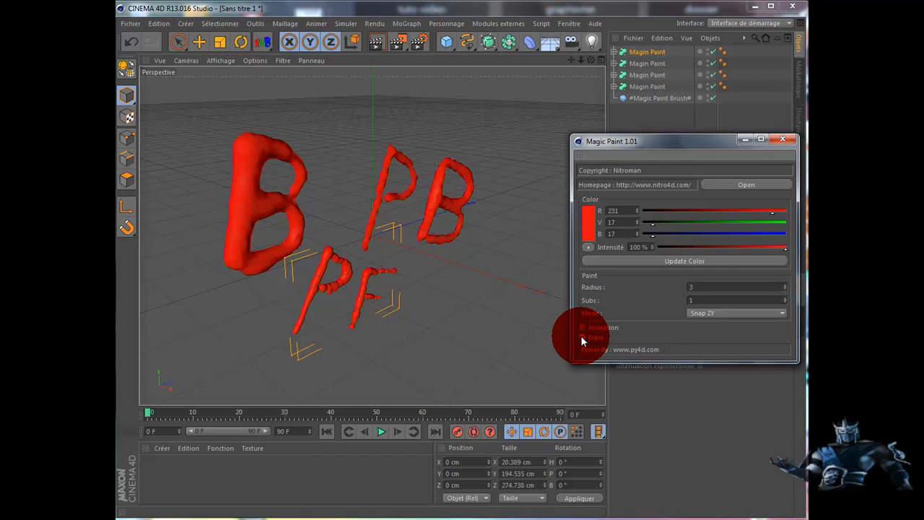
pyautogui.click(398, 271)
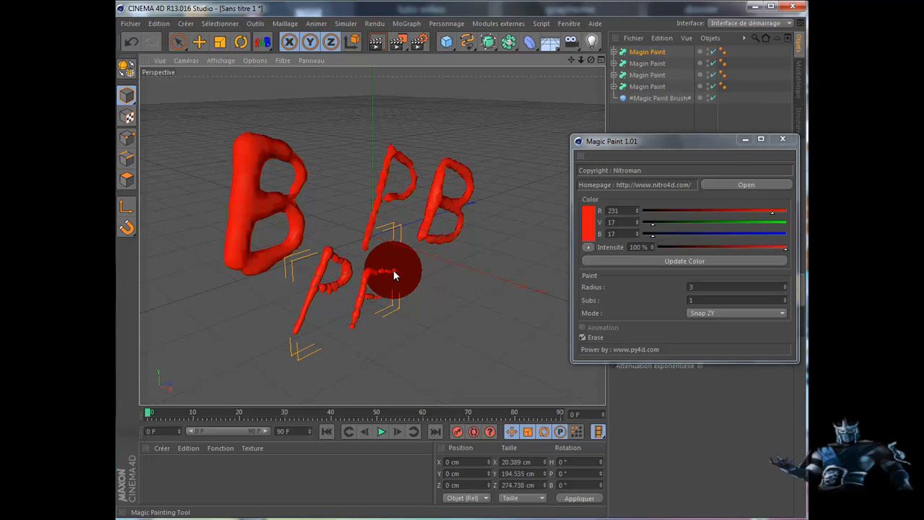
pyautogui.moveTo(385, 274)
pyautogui.mouseDown()
pyautogui.moveTo(398, 273)
pyautogui.moveTo(387, 263)
pyautogui.moveTo(491, 290)
pyautogui.mouseUp()
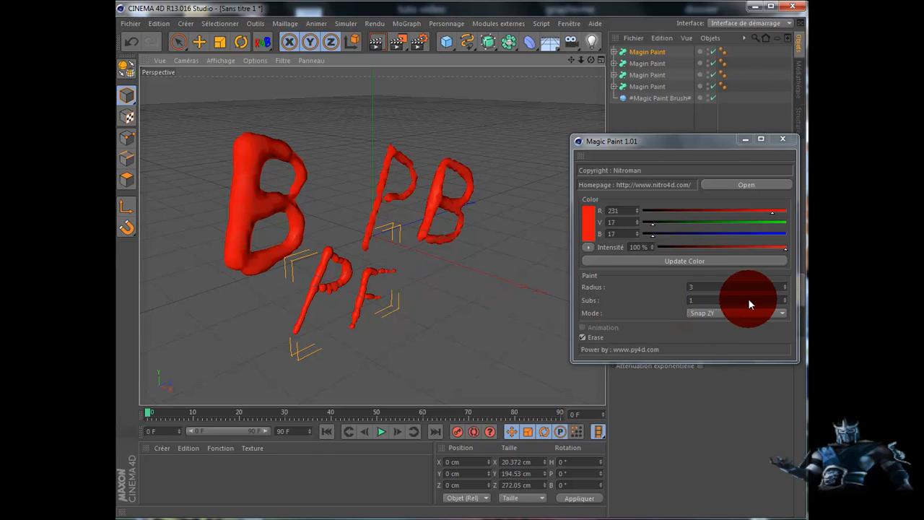
pyautogui.click(785, 285)
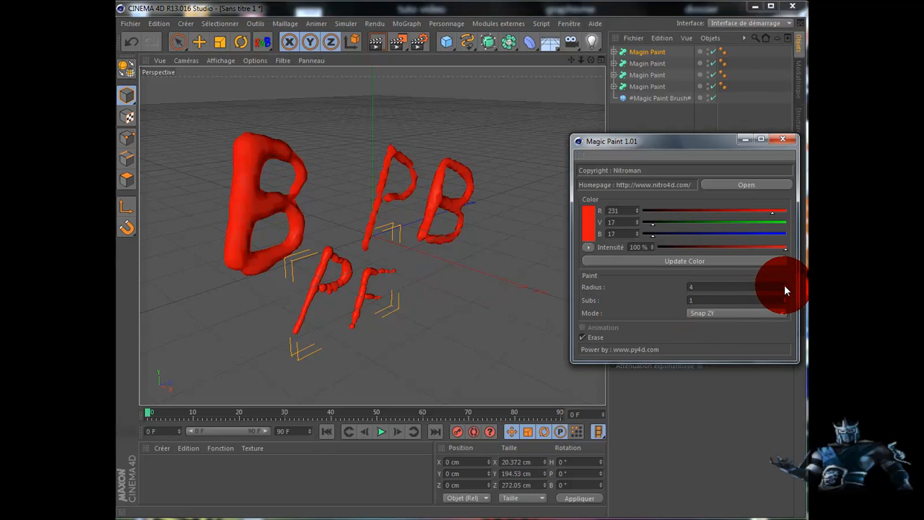
pyautogui.click(784, 285)
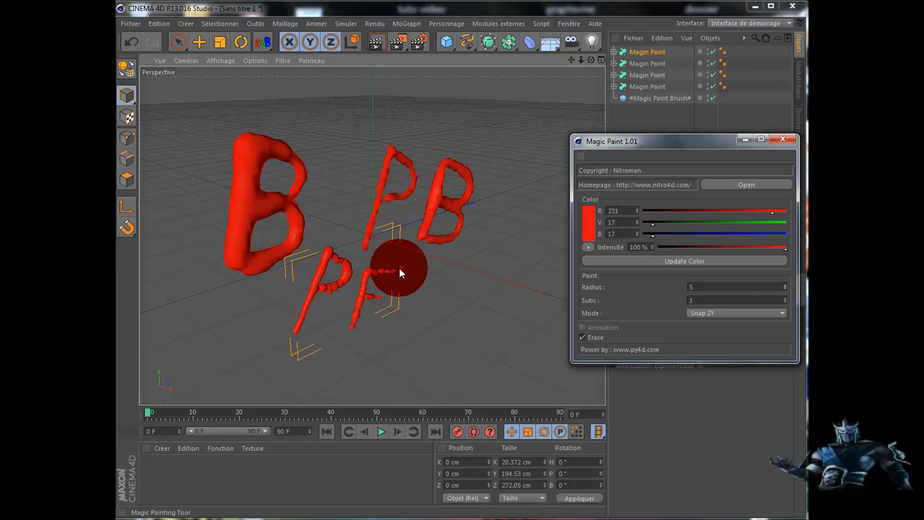
pyautogui.moveTo(399, 268); pyautogui.dragTo(381, 270)
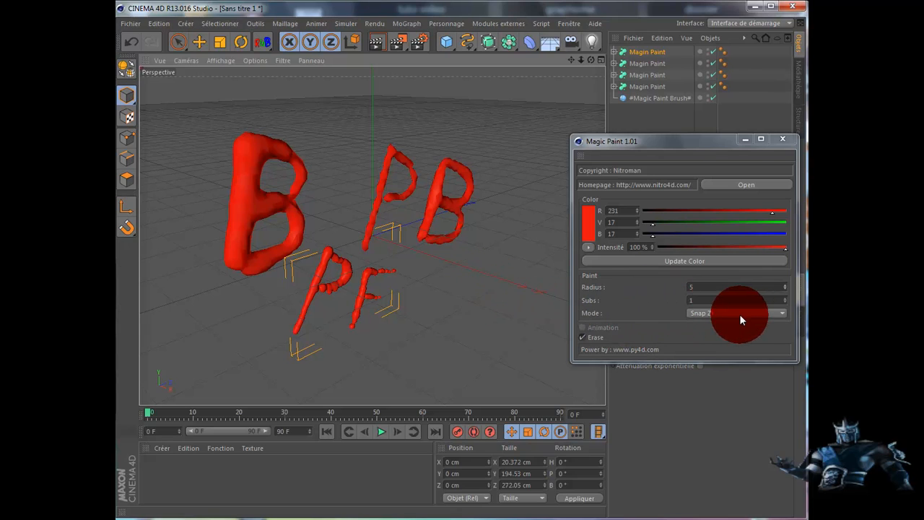
# Set the paint radius to 3 and enable Animation instead of Erase
pyautogui.moveTo(784, 290); pyautogui.dragTo(785, 290)
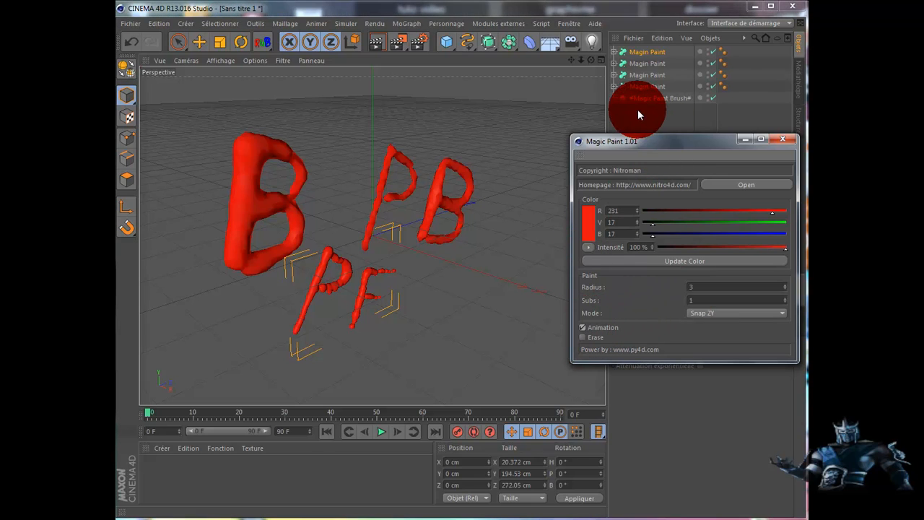
# Delete all the painted letters and paint the letters P and Z with Animation enabled
pyautogui.moveTo(637, 110); pyautogui.dragTo(653, 47)
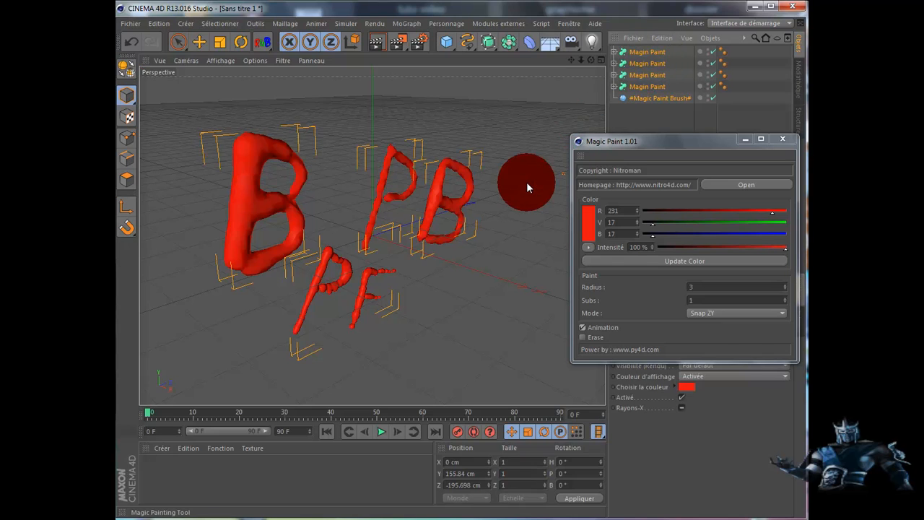
pyautogui.press('Delete')
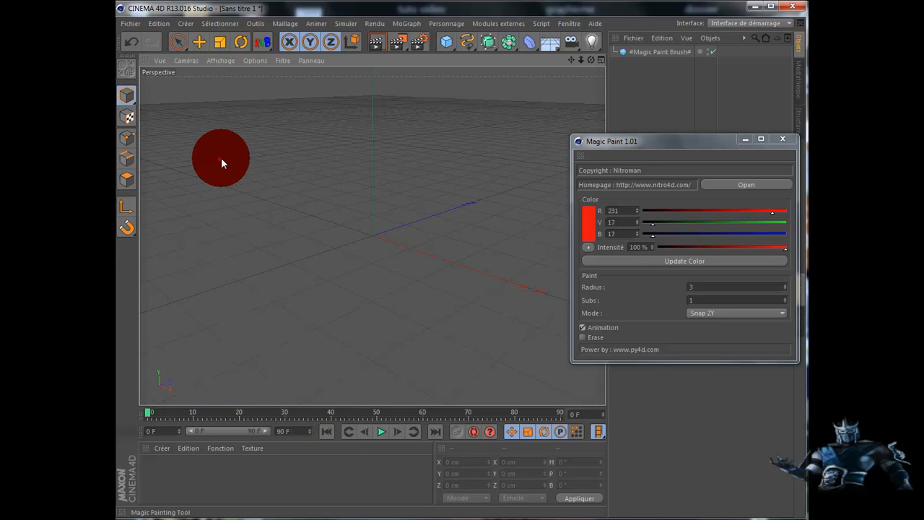
pyautogui.moveTo(220, 155); pyautogui.dragTo(203, 236)
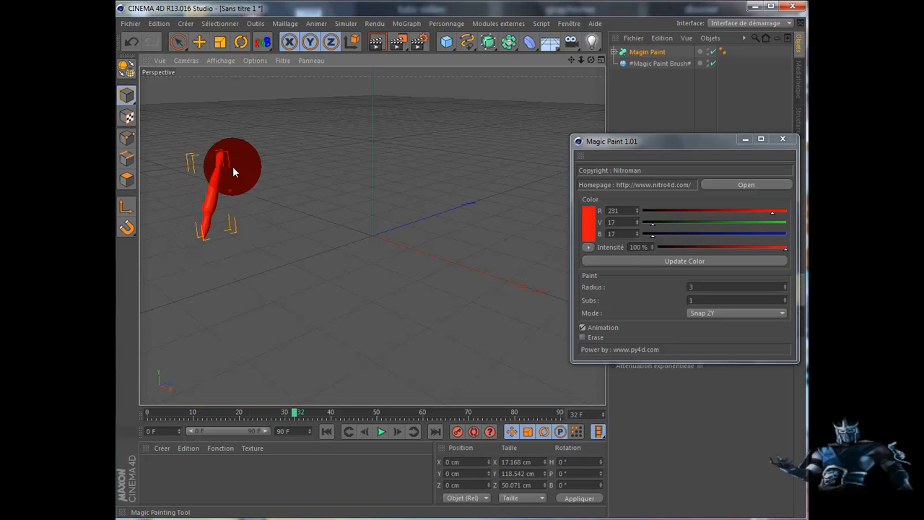
pyautogui.moveTo(227, 155)
pyautogui.mouseDown()
pyautogui.moveTo(252, 174)
pyautogui.moveTo(218, 193)
pyautogui.mouseUp()
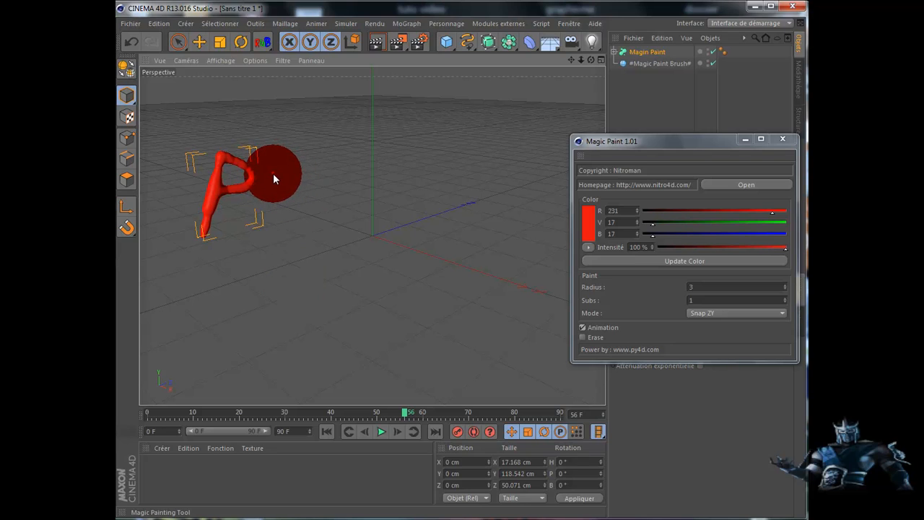
pyautogui.moveTo(273, 173)
pyautogui.mouseDown()
pyautogui.moveTo(326, 192)
pyautogui.moveTo(269, 227)
pyautogui.moveTo(312, 231)
pyautogui.moveTo(286, 229)
pyautogui.mouseUp()
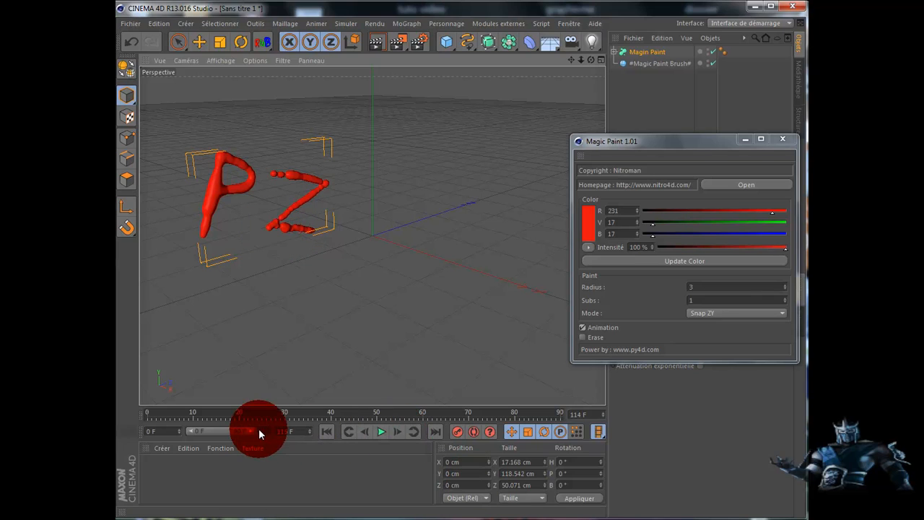
# Extend the visible timeline range to 115 F, play the painting animation from the start, stop it and return to frame 0
pyautogui.moveTo(255, 429); pyautogui.dragTo(330, 427)
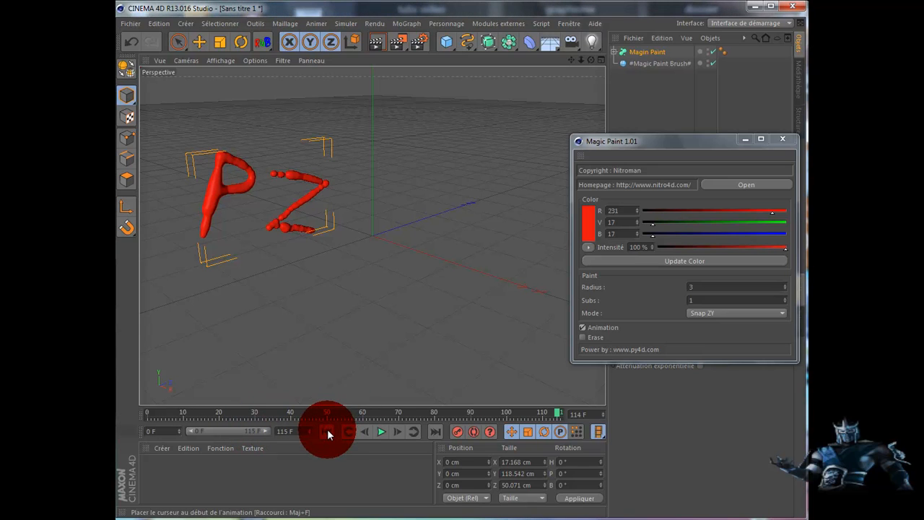
pyautogui.click(329, 431)
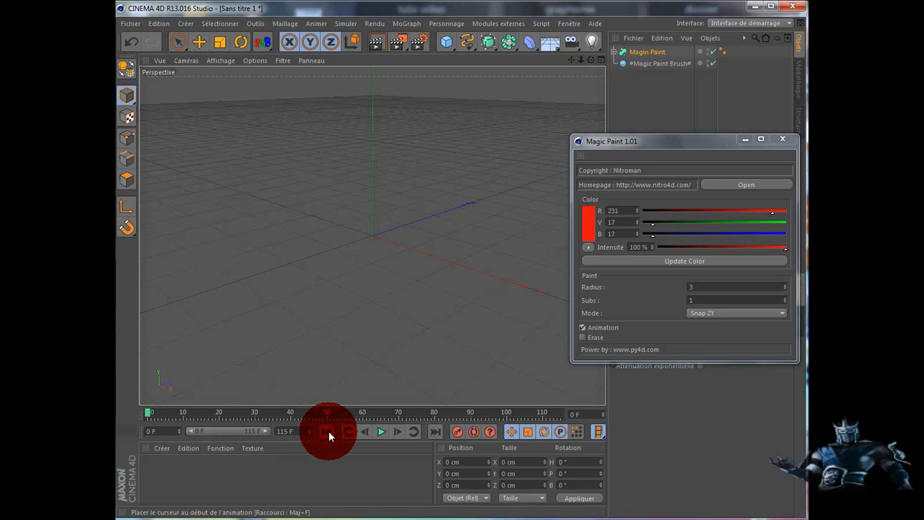
pyautogui.click(381, 431)
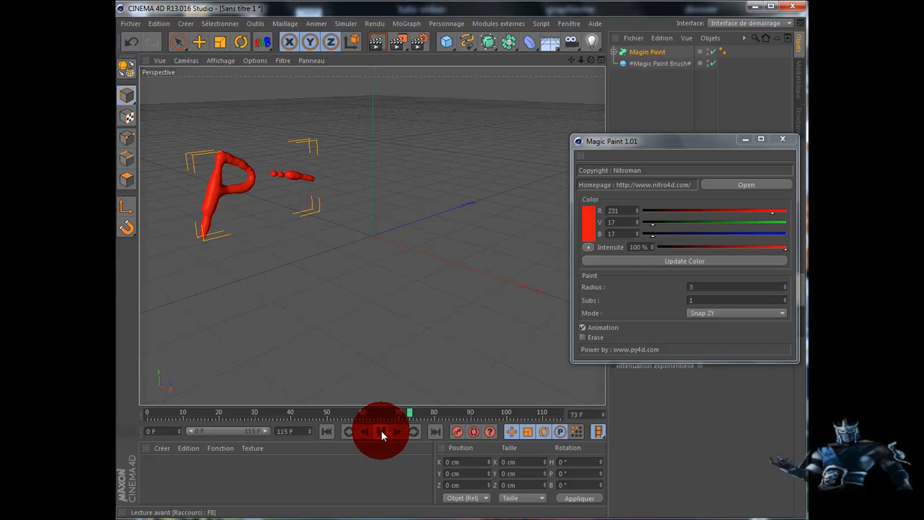
pyautogui.click(380, 429)
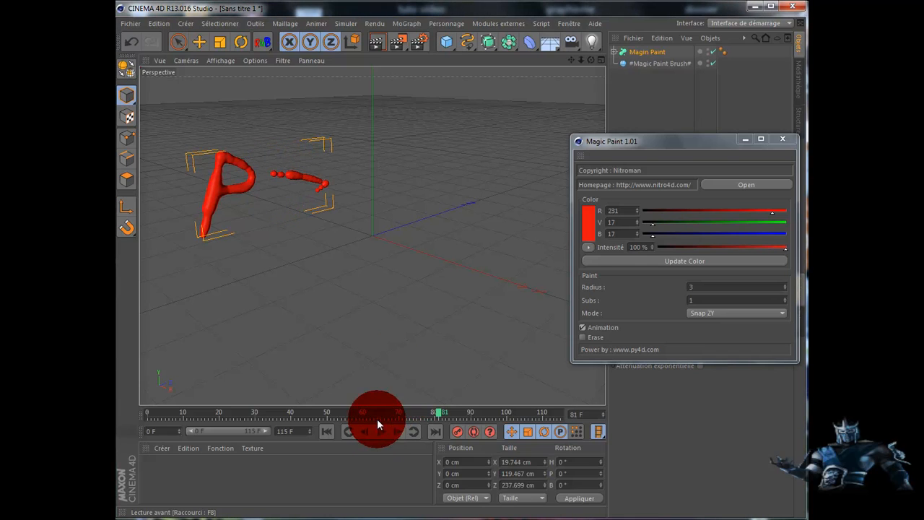
pyautogui.click(332, 427)
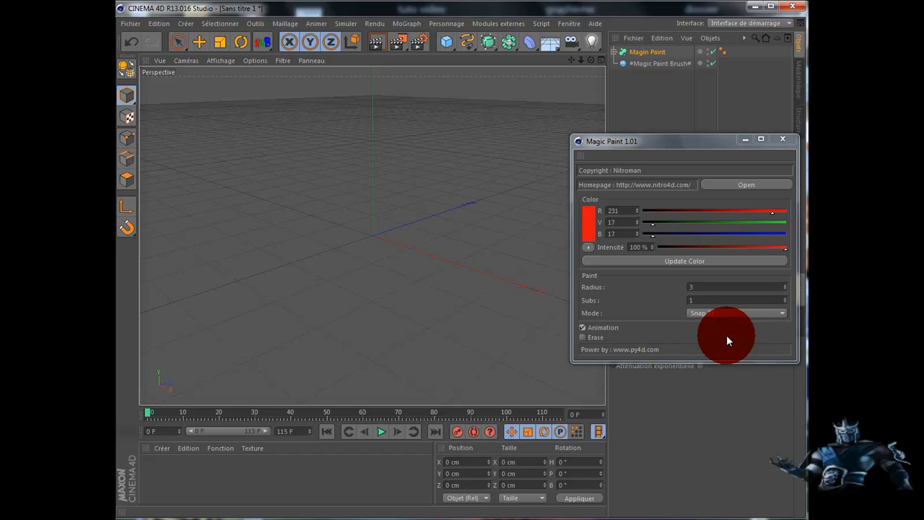
# Set the paint mode to Snap XZ and paint an animated stroke about 113 by 97 cm near the origin
pyautogui.click(779, 313)
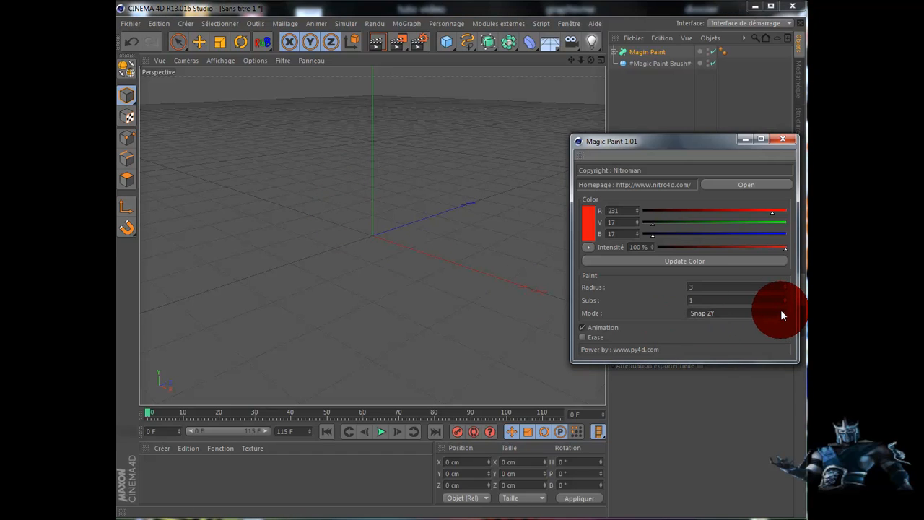
pyautogui.click(780, 312)
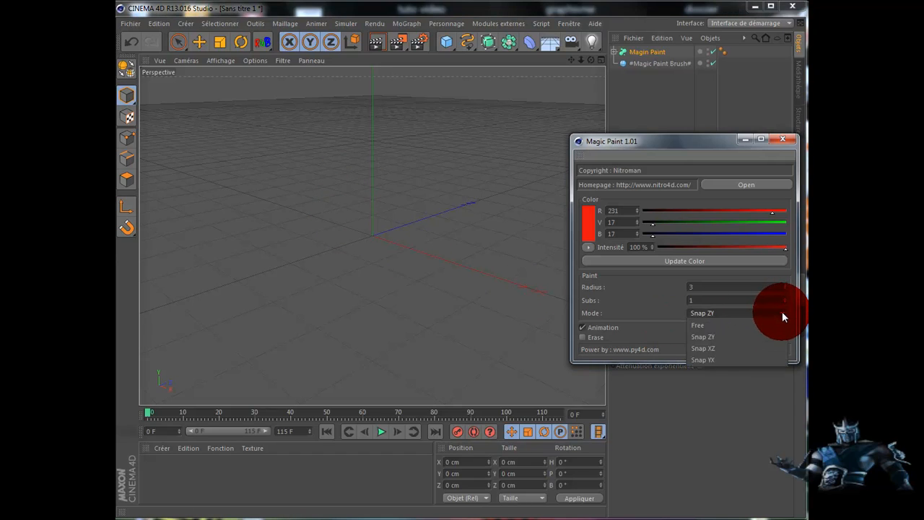
pyautogui.click(745, 348)
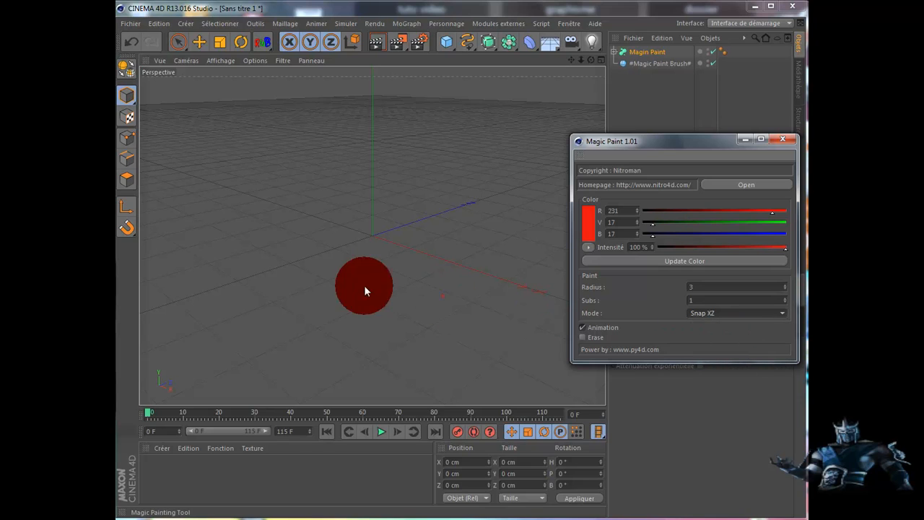
pyautogui.click(334, 222)
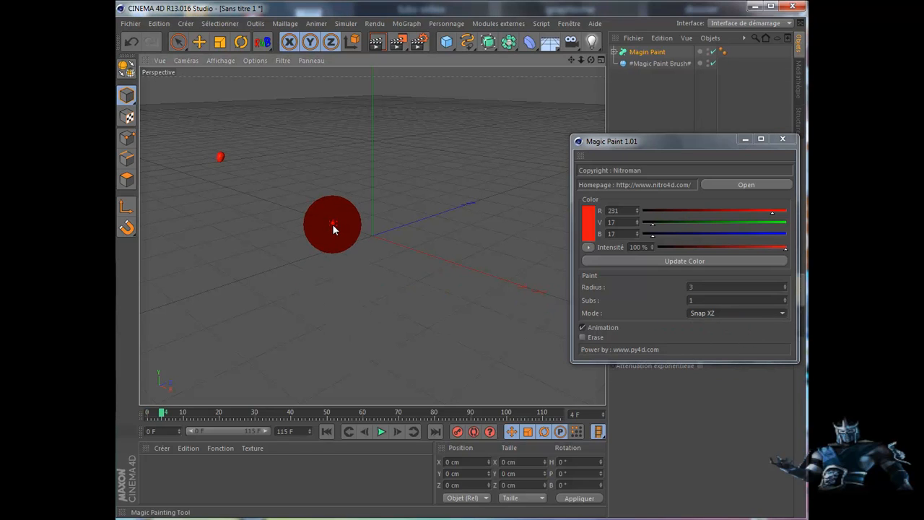
pyautogui.moveTo(333, 222)
pyautogui.mouseDown()
pyautogui.moveTo(332, 243)
pyautogui.moveTo(480, 300)
pyautogui.moveTo(552, 307)
pyautogui.mouseUp()
# Disable Animation and paint a ground-plane stroke about 305 by 403 cm behind the origin, checking it from a higher angle
pyautogui.click(581, 327)
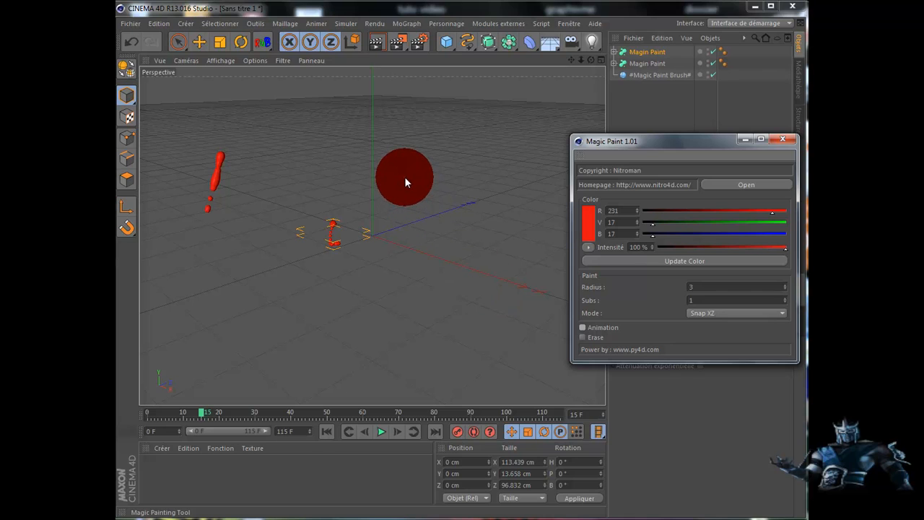
pyautogui.click(403, 185)
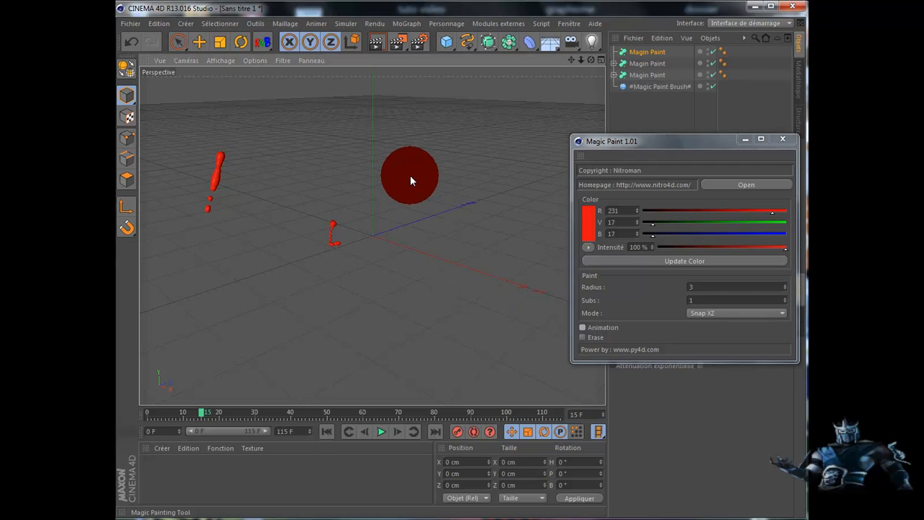
pyautogui.moveTo(405, 187); pyautogui.dragTo(399, 215)
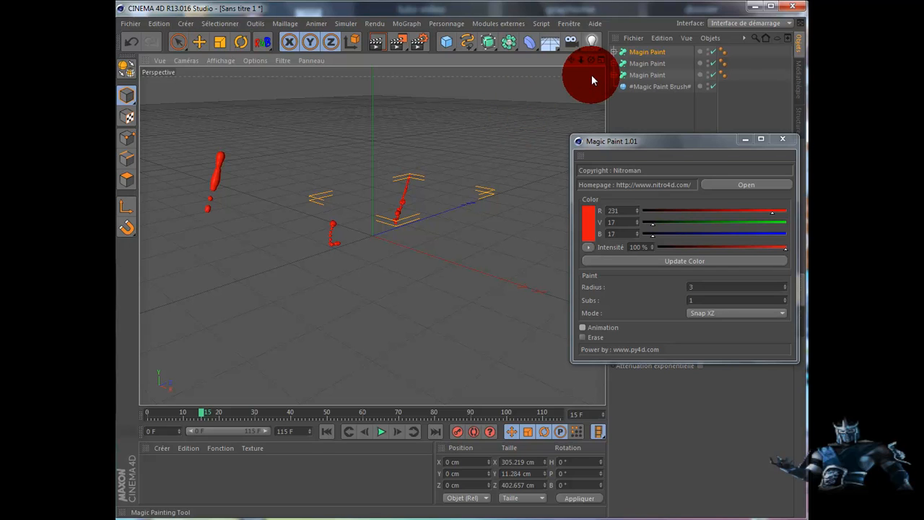
pyautogui.moveTo(481, 281)
pyautogui.keyDown('alt'); pyautogui.mouseDown()
pyautogui.moveTo(466, 278)
pyautogui.moveTo(480, 277)
pyautogui.moveTo(482, 287)
pyautogui.mouseUp(); pyautogui.keyUp('alt')
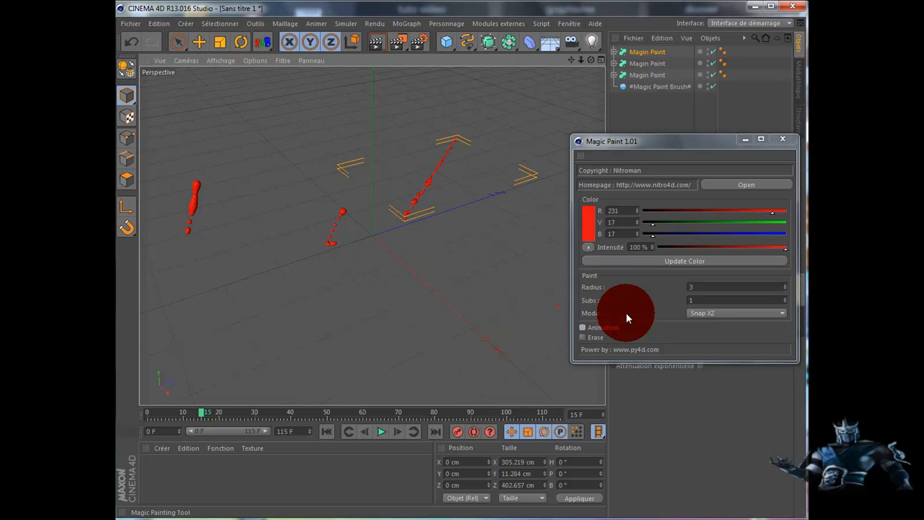
# Set the paint mode to Snap YX and paint a curved stroke about 483 cm wide and 547 cm high
pyautogui.click(782, 315)
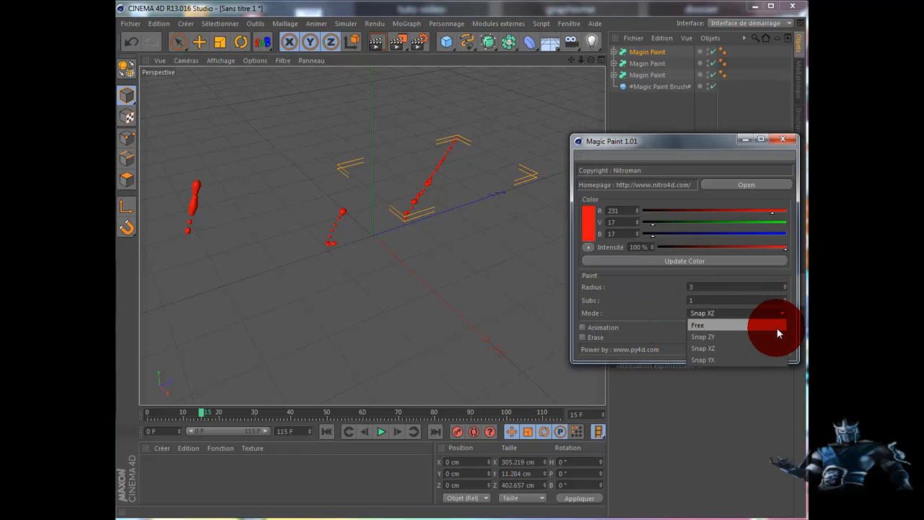
pyautogui.click(761, 360)
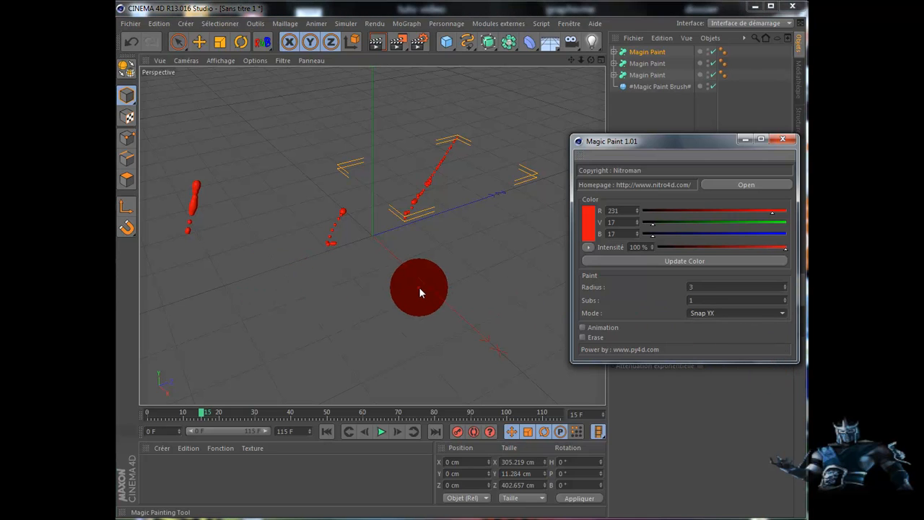
pyautogui.click(265, 273)
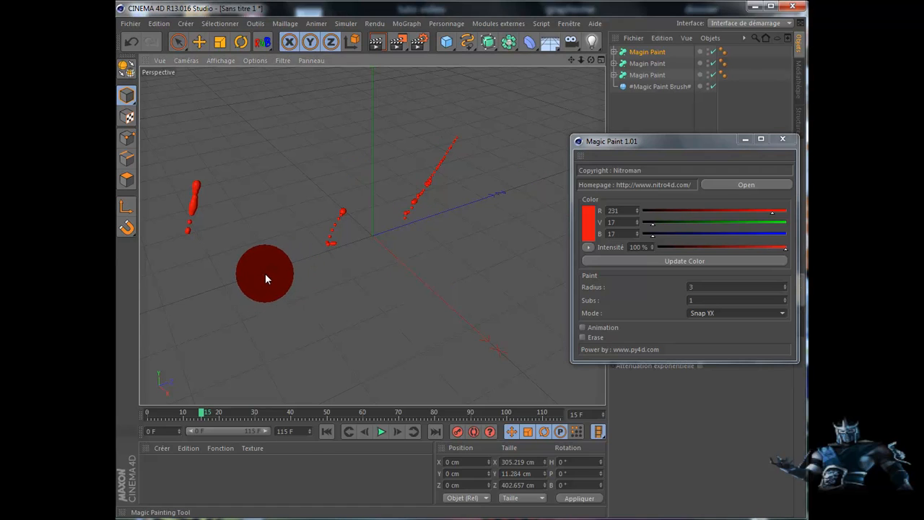
pyautogui.moveTo(274, 272)
pyautogui.mouseDown()
pyautogui.moveTo(294, 225)
pyautogui.moveTo(295, 239)
pyautogui.mouseUp()
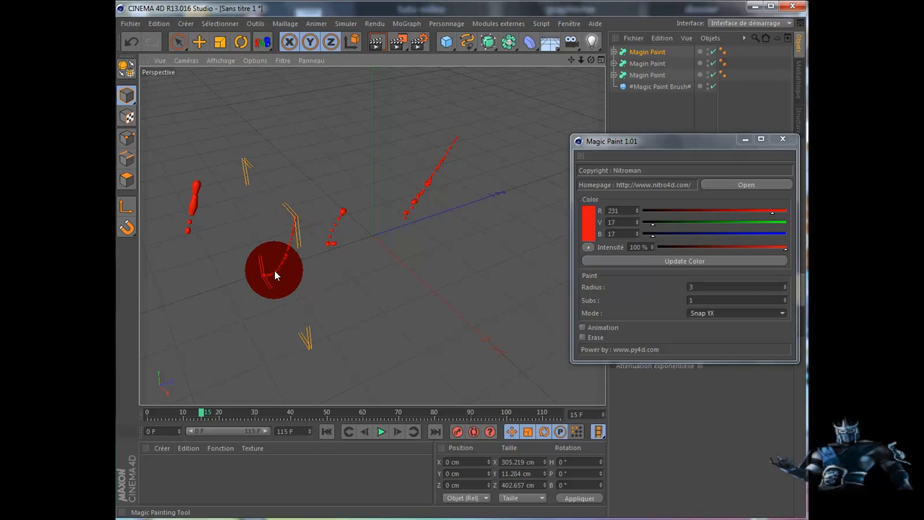
pyautogui.moveTo(275, 275); pyautogui.dragTo(295, 230)
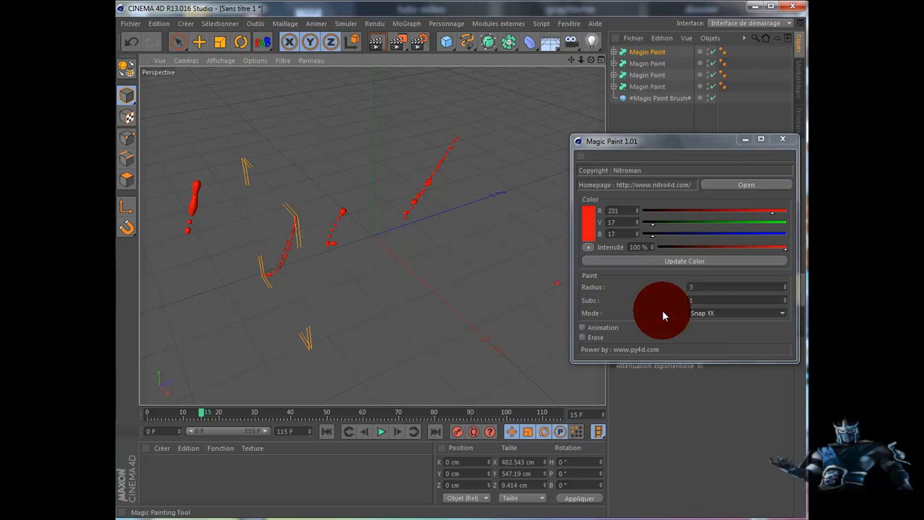
# Set the paint radius to 5 and paint a thicker Snap YX stroke about 240 cm wide and 182 cm high
pyautogui.click(785, 288)
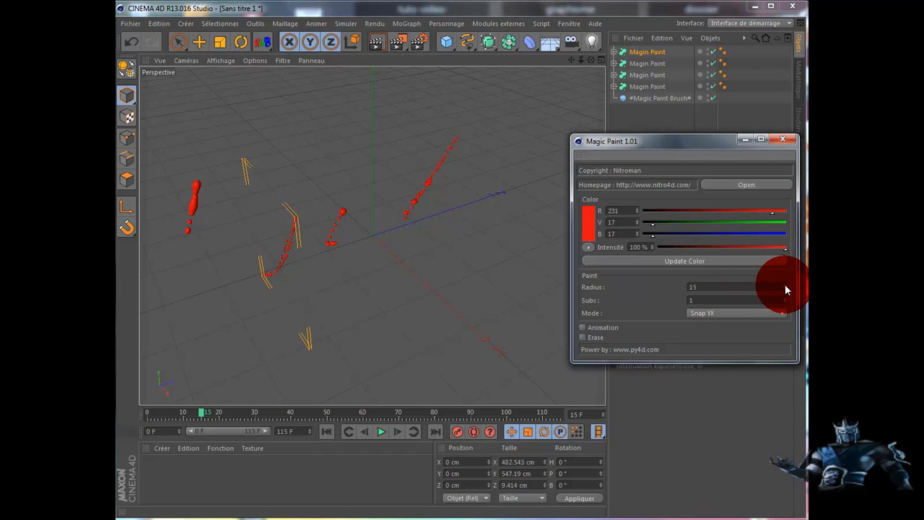
pyautogui.moveTo(786, 289); pyautogui.dragTo(783, 291)
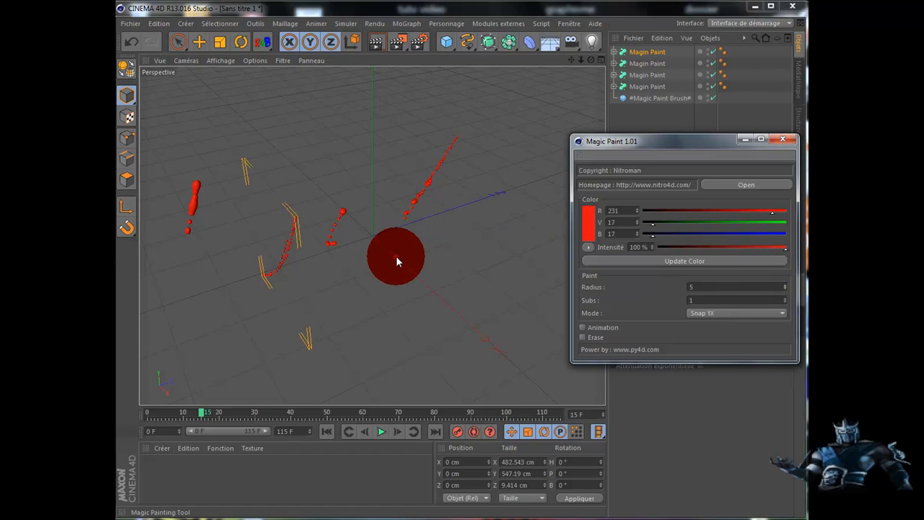
pyautogui.moveTo(395, 256); pyautogui.dragTo(493, 243)
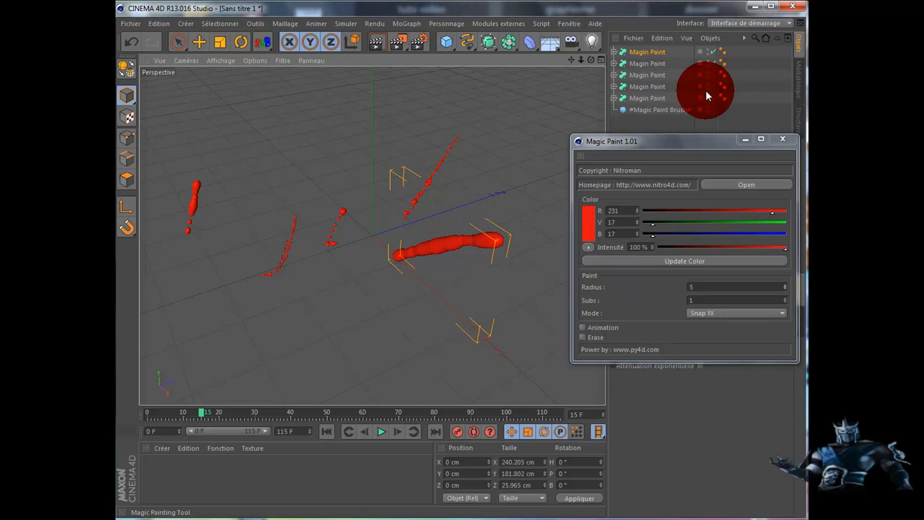
pyautogui.moveTo(480, 287)
pyautogui.keyDown('alt'); pyautogui.mouseDown()
pyautogui.moveTo(489, 281)
pyautogui.moveTo(480, 281)
pyautogui.mouseUp(); pyautogui.keyUp('alt')
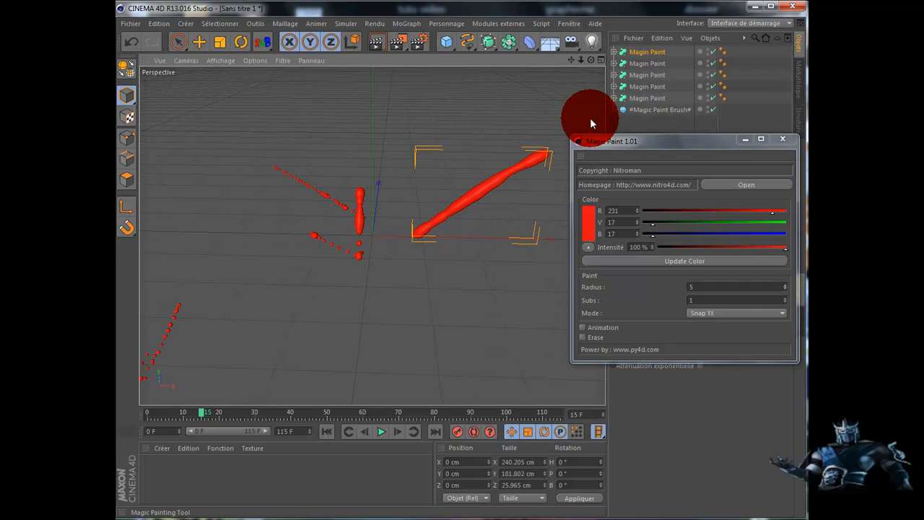
# Set the paint mode to Free and paint a hooked, wavy stroke about 201 cm wide above the existing strokes
pyautogui.click(785, 313)
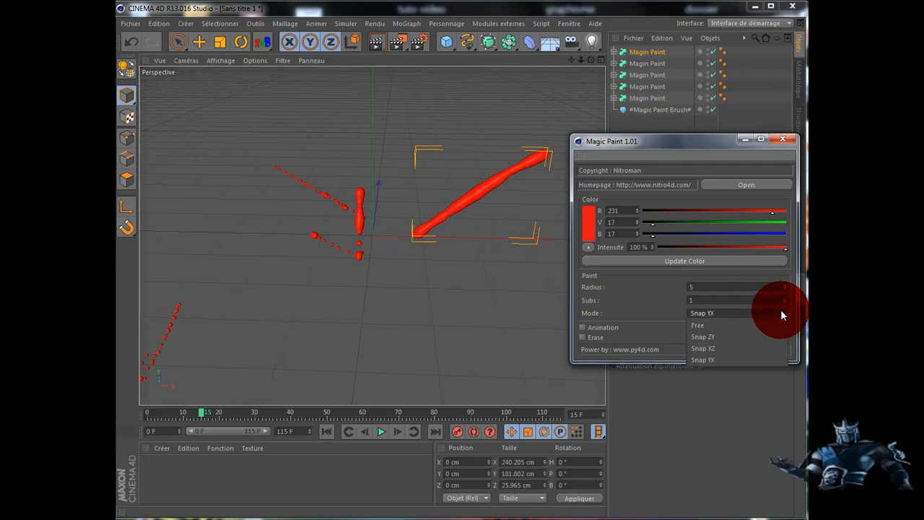
pyautogui.click(737, 323)
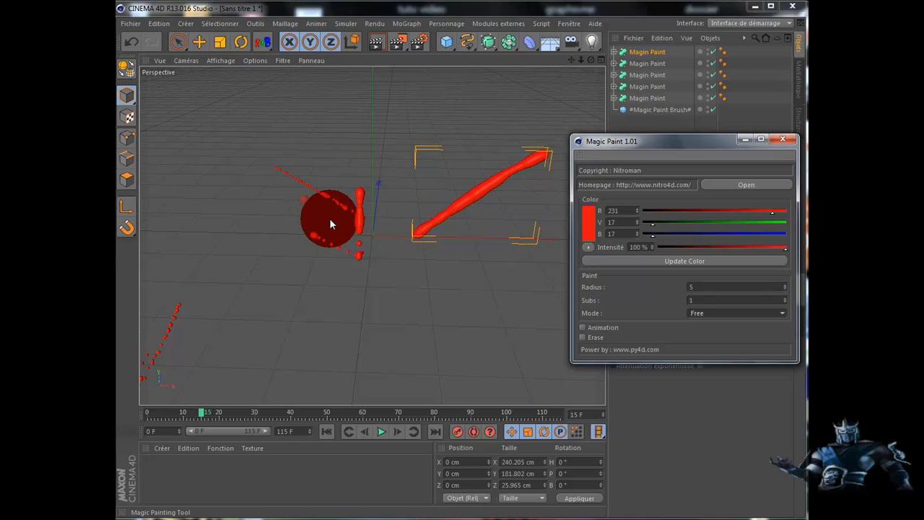
pyautogui.moveTo(347, 129)
pyautogui.mouseDown()
pyautogui.moveTo(333, 142)
pyautogui.moveTo(371, 175)
pyautogui.moveTo(490, 129)
pyautogui.mouseUp()
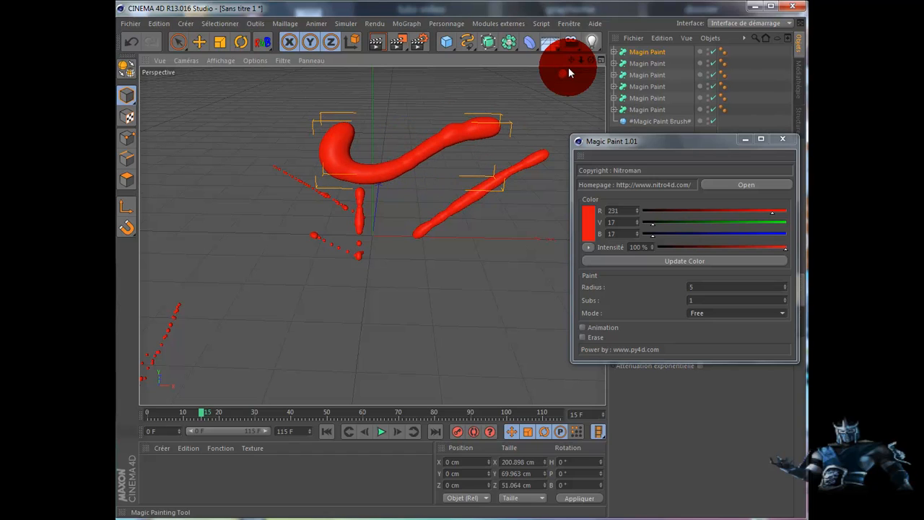
pyautogui.moveTo(592, 56)
pyautogui.mouseDown()
pyautogui.moveTo(480, 281)
pyautogui.moveTo(454, 291)
pyautogui.moveTo(477, 280)
pyautogui.moveTo(489, 289)
pyautogui.moveTo(481, 282)
pyautogui.mouseUp()
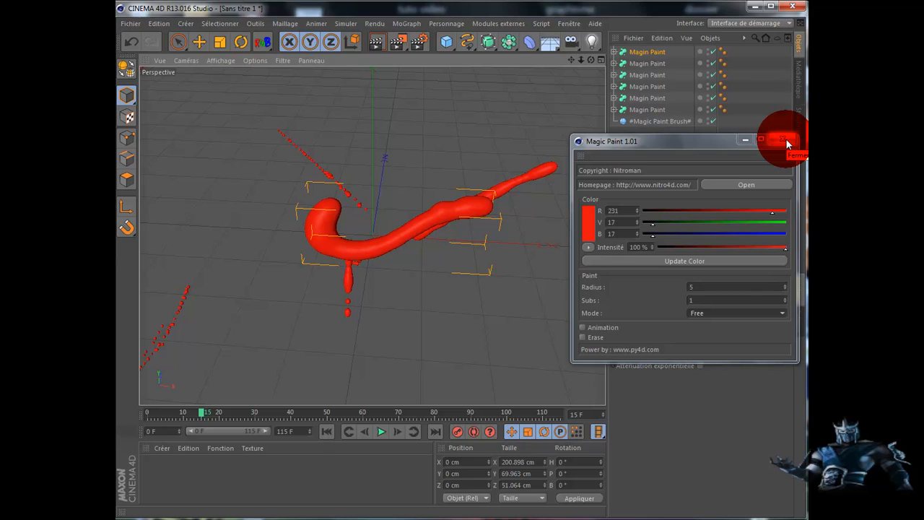
# Change the paint color to green (R 24, V 231, B 17) and set the paint radius to 3
pyautogui.click(597, 220)
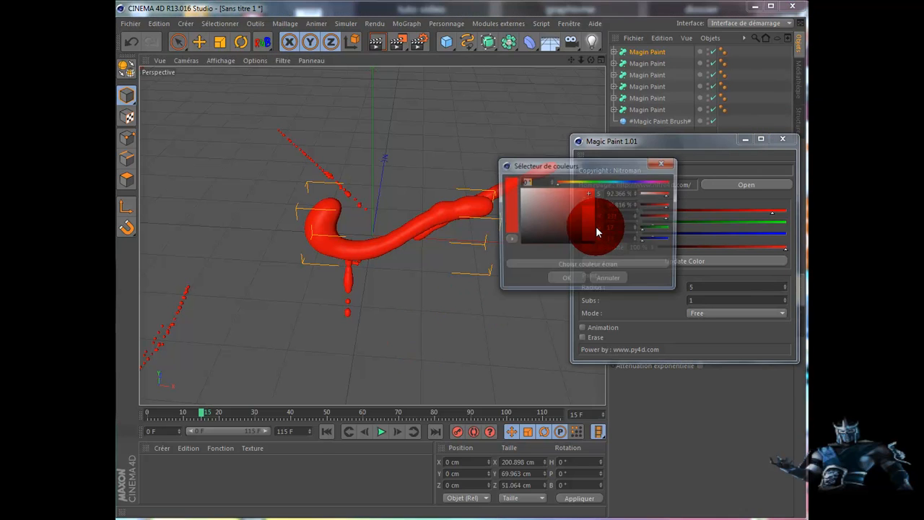
pyautogui.click(595, 183)
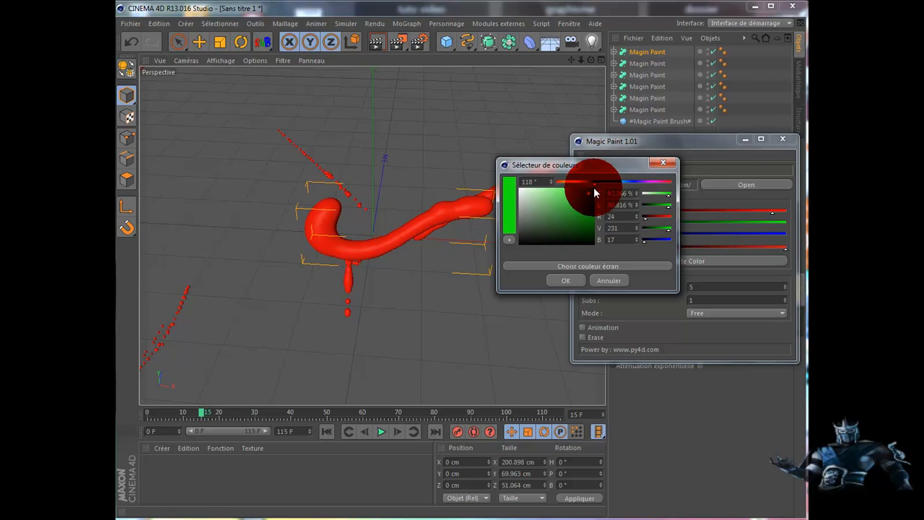
pyautogui.click(563, 281)
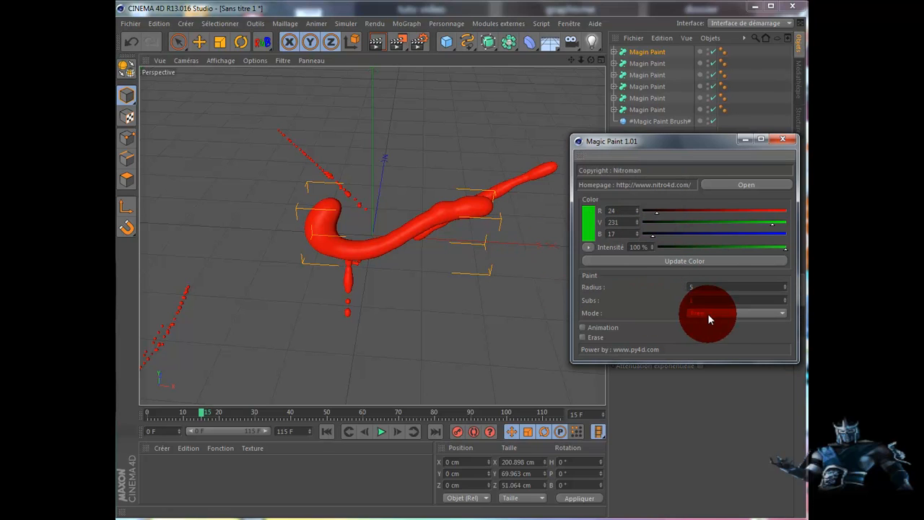
pyautogui.click(785, 290)
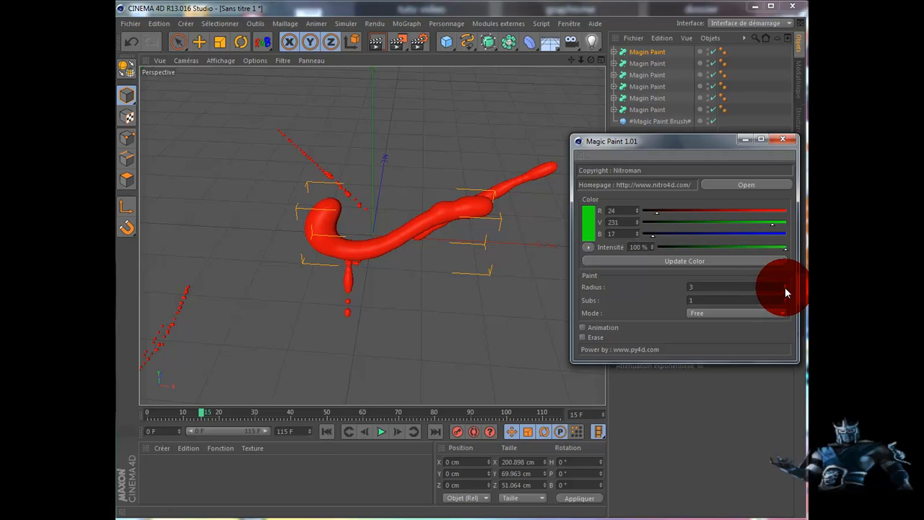
# Set the paint radius to 2 and paint a small green blob about 14 cm wide at the hooked end of the thick red stroke
pyautogui.click(785, 291)
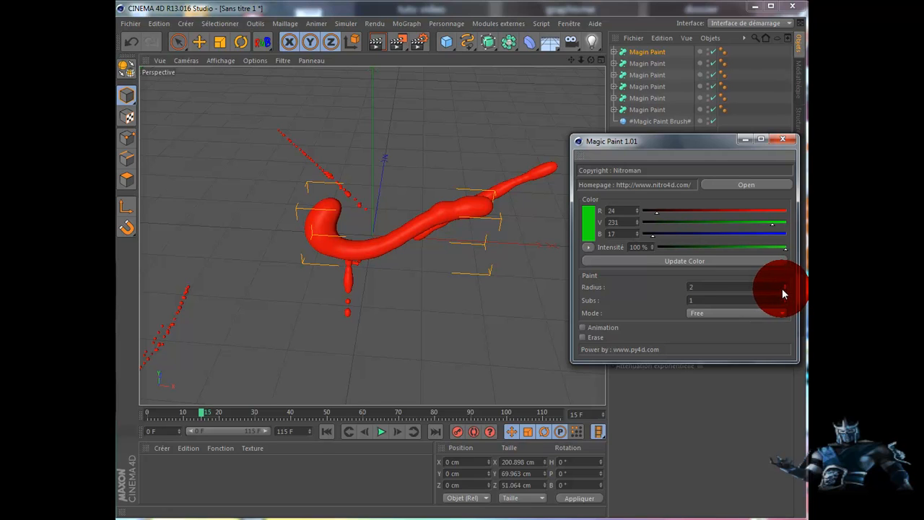
pyautogui.click(322, 207)
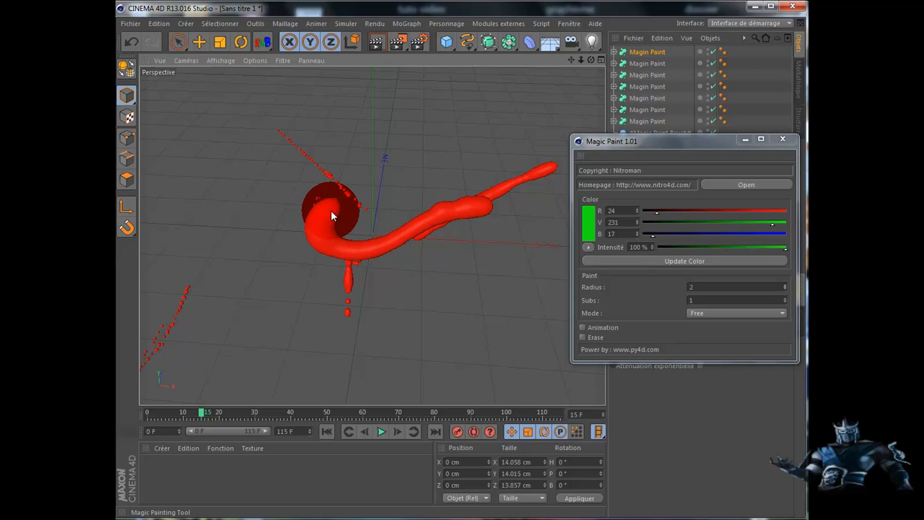
pyautogui.click(330, 215)
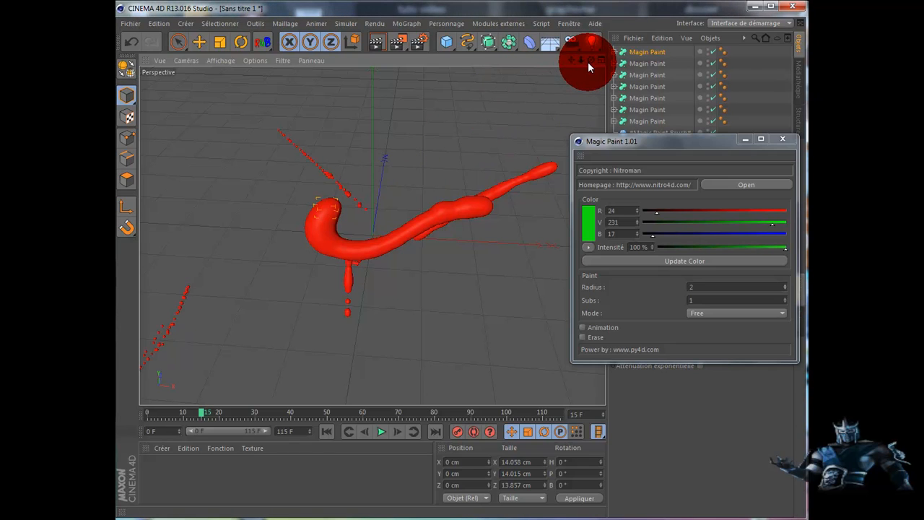
pyautogui.moveTo(589, 63); pyautogui.dragTo(586, 62)
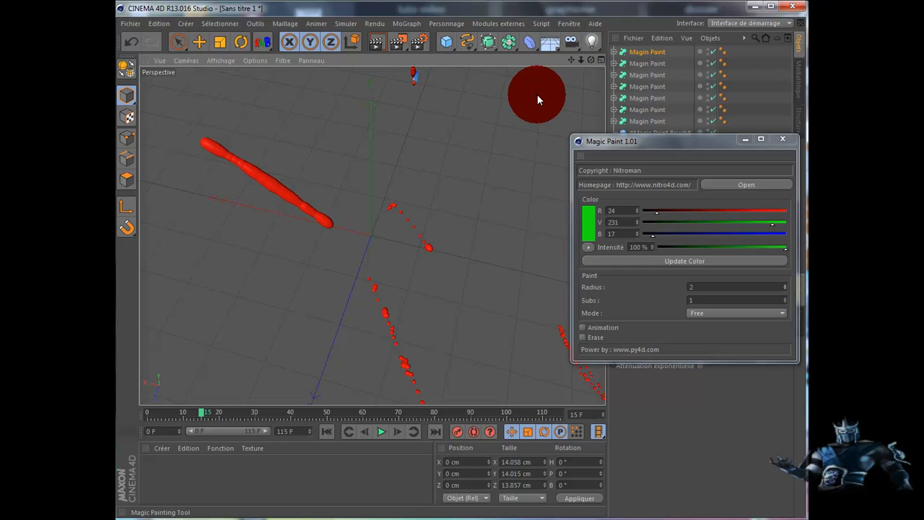
pyautogui.moveTo(480, 284)
pyautogui.mouseDown()
pyautogui.moveTo(471, 295)
pyautogui.moveTo(459, 289)
pyautogui.moveTo(480, 283)
pyautogui.moveTo(473, 277)
pyautogui.moveTo(482, 307)
pyautogui.mouseUp()
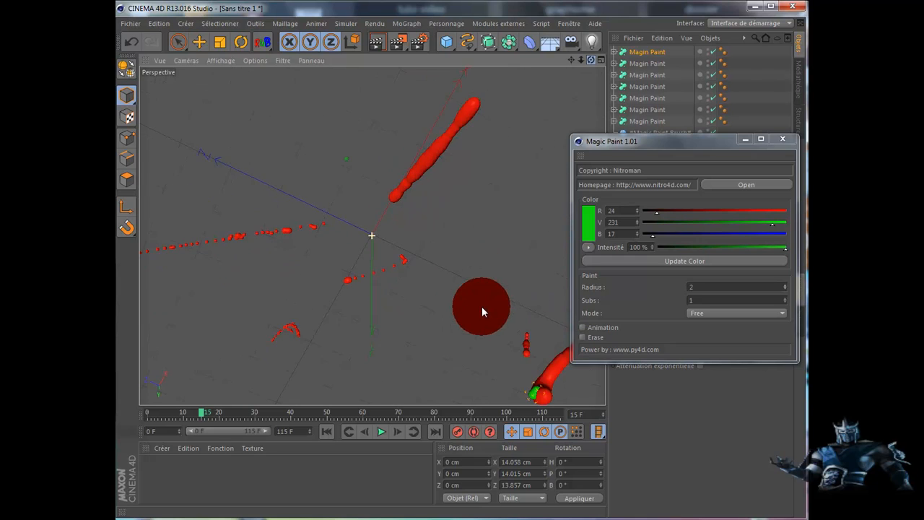
pyautogui.moveTo(484, 388)
pyautogui.mouseDown()
pyautogui.moveTo(477, 249)
pyautogui.moveTo(474, 272)
pyautogui.moveTo(491, 286)
pyautogui.moveTo(480, 282)
pyautogui.mouseUp()
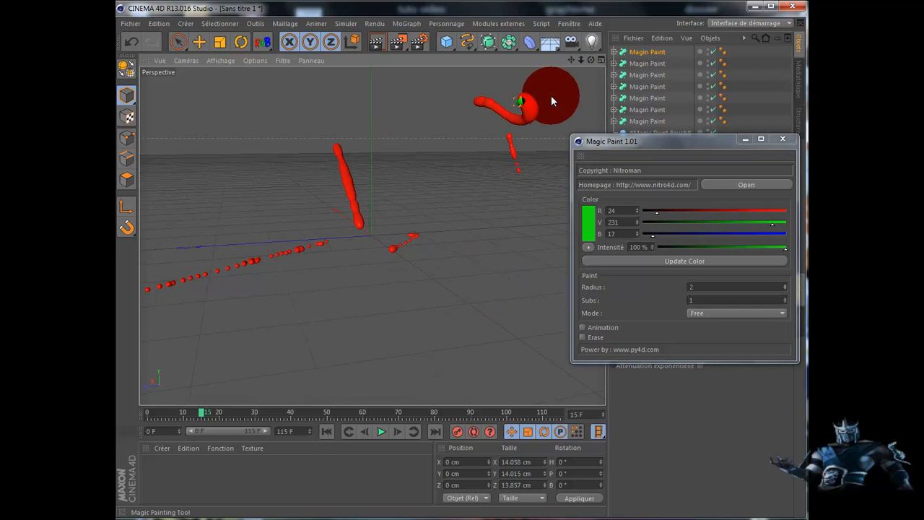
pyautogui.moveTo(591, 59); pyautogui.dragTo(483, 283)
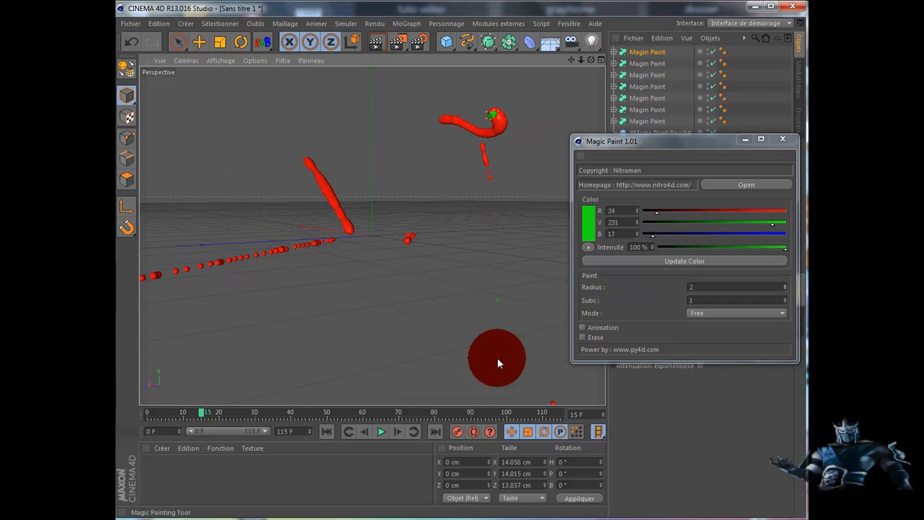
# Close the Magic Paint window and switch to the web browser showing the Nitro4D Magic Paint page
pyautogui.click(782, 139)
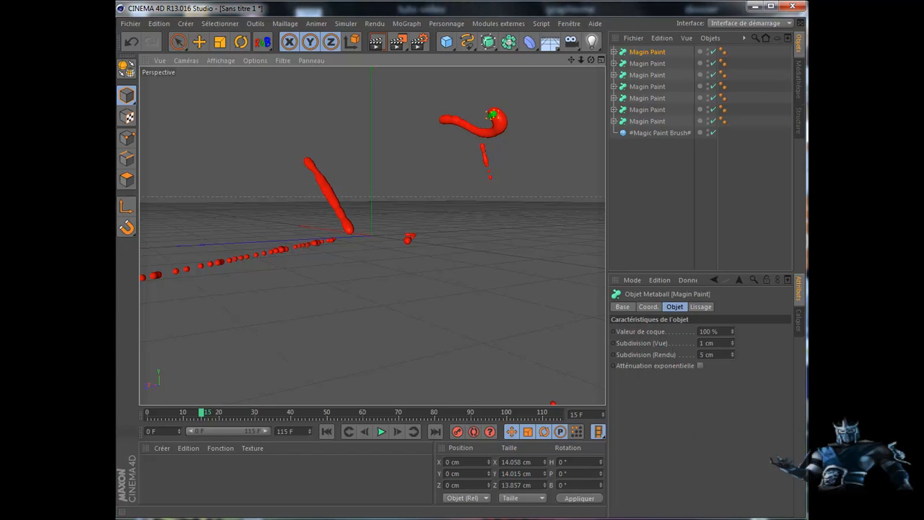
pyautogui.hotkey('alt', 'Tab')
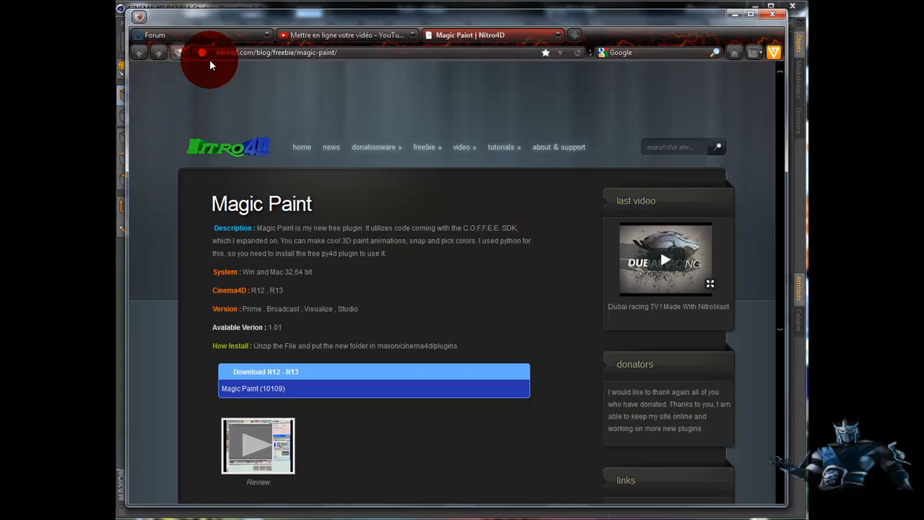